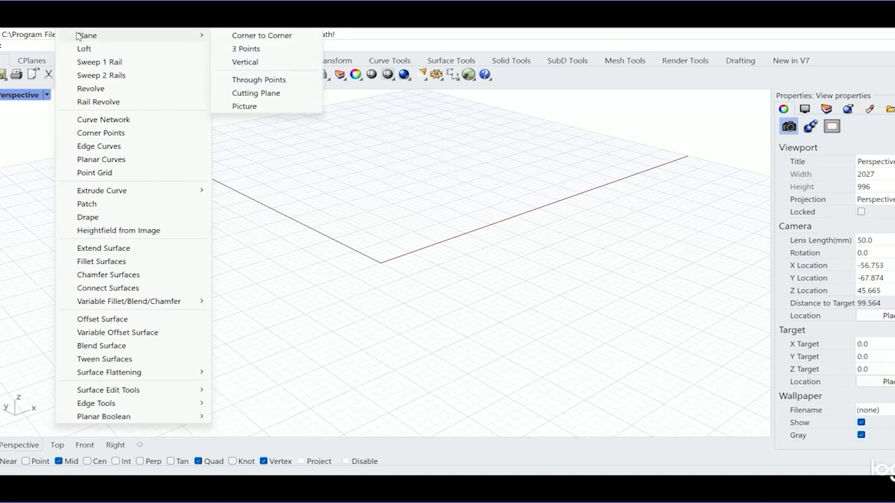
# - Draw a corner-to-corner plane surface from the origin to about 15, 15 on the ground grid
pyautogui.click(263, 37)
pyautogui.click(381, 262)
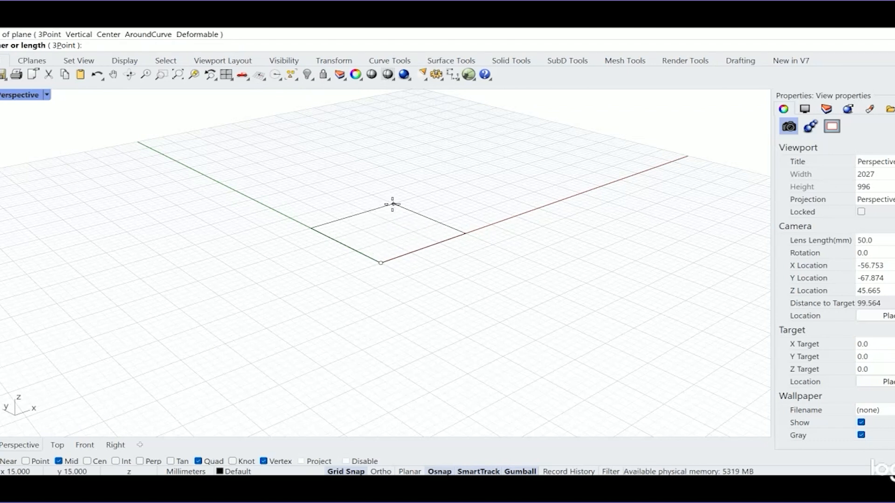
pyautogui.click(392, 204)
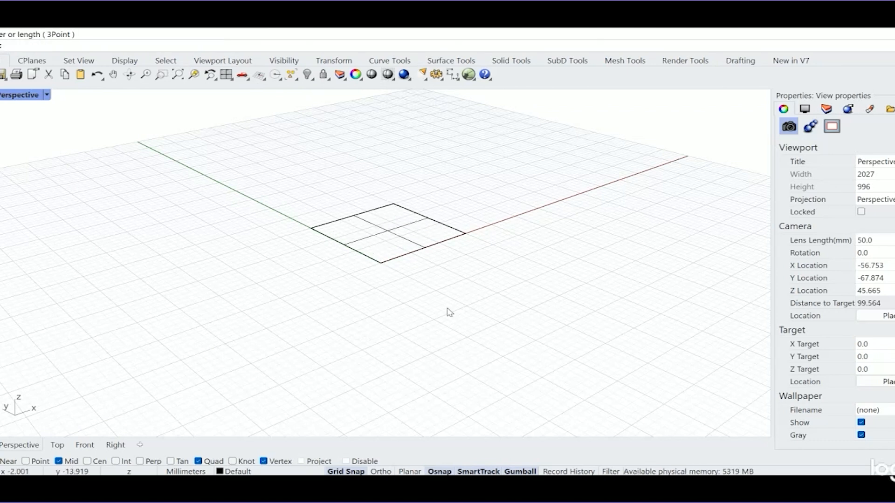
# - Set the Perspective viewport's display mode to Shaded and check the plane by selecting and deselecting it
pyautogui.click(47, 95)
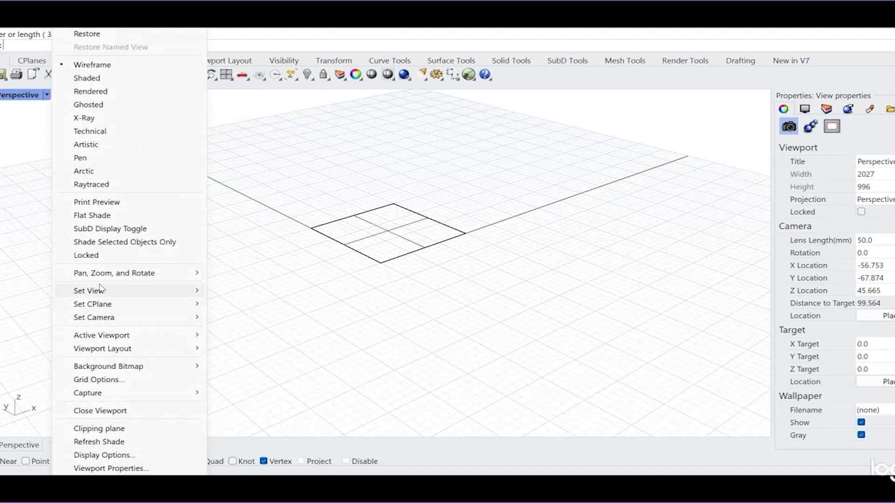
pyautogui.moveTo(99, 295)
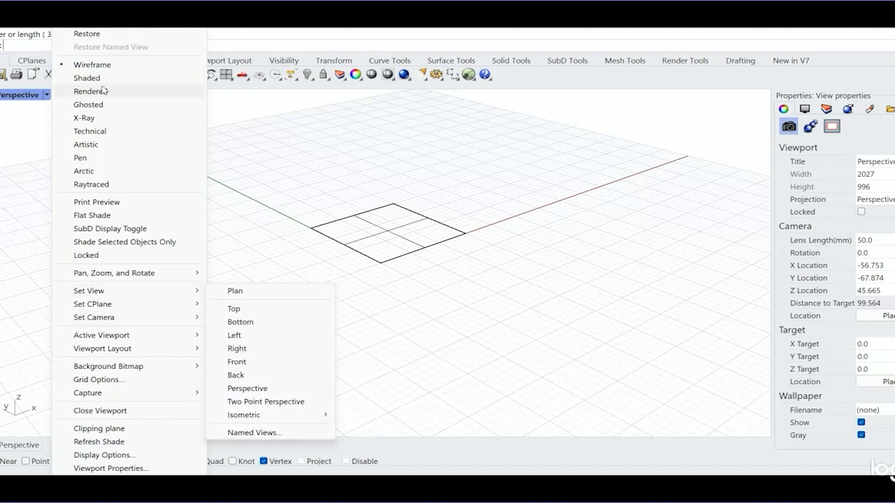
pyautogui.click(90, 78)
pyautogui.click(416, 240)
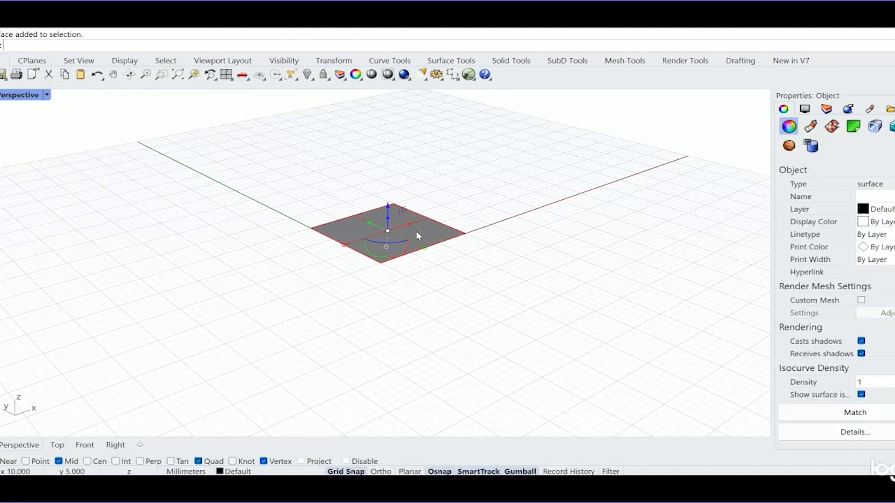
pyautogui.click(491, 200)
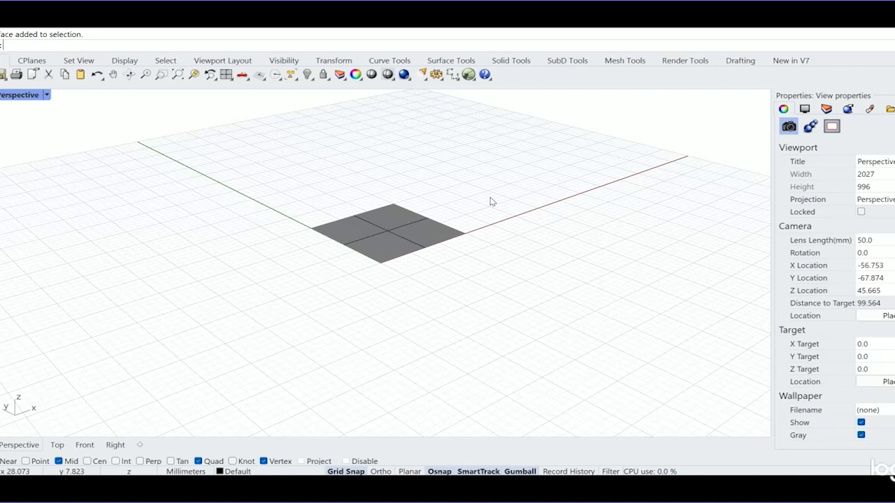
# - Examine the normal and UV directions of the square plane with the Dir command
pyautogui.write('Dir')
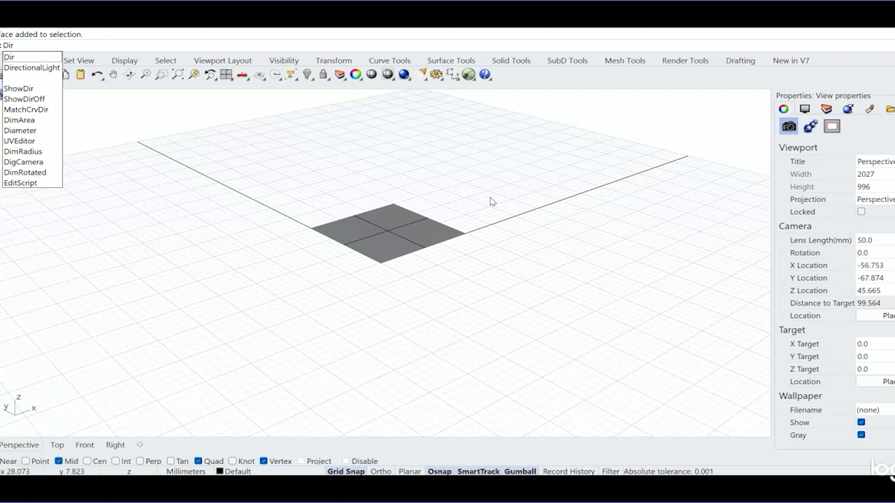
pyautogui.press('Return')
pyautogui.click(398, 234)
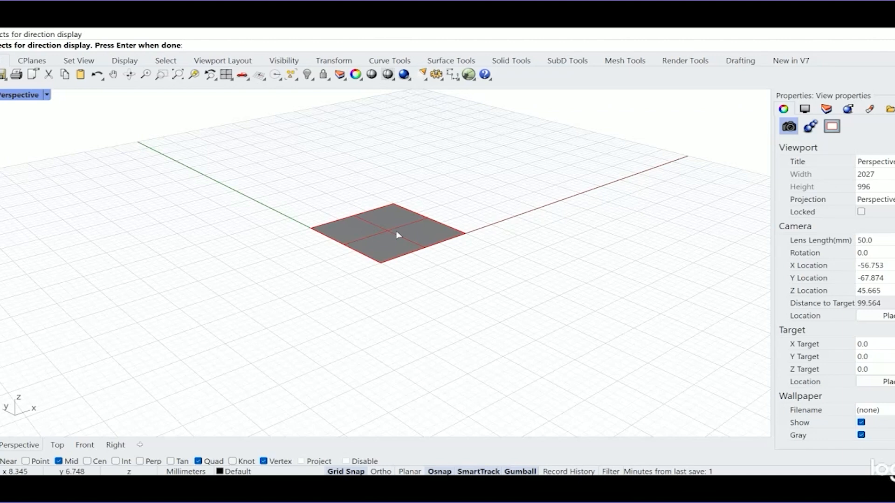
pyautogui.press('Return')
pyautogui.scroll(5, 384, 252)
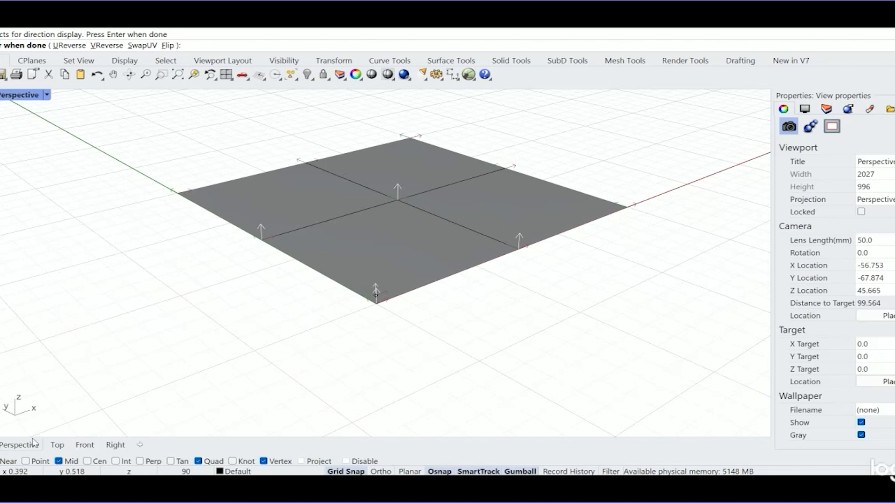
pyautogui.press('Return')
pyautogui.scroll(-4, 294, 312)
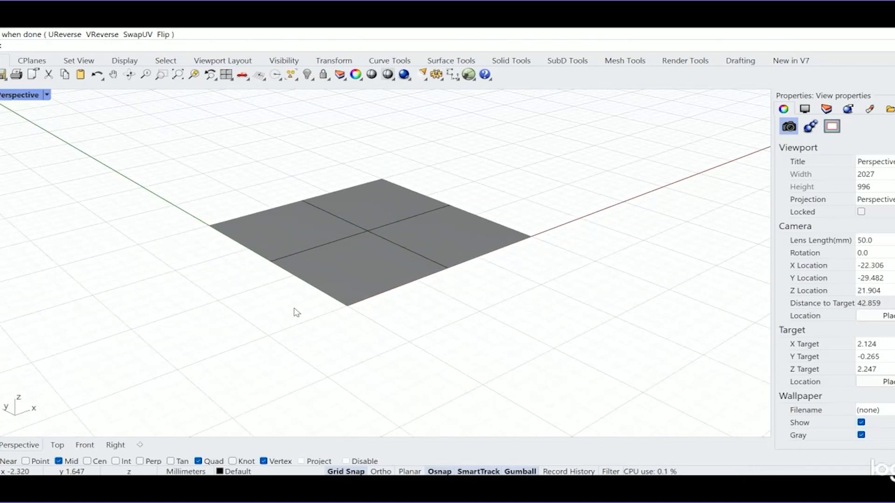
# - Place three point objects beyond the square plane: two on the red x axis and one at 30, 15
pyautogui.keyDown('shift'); pyautogui.moveTo(487, 262); pyautogui.dragTo(405, 313, button='right'); pyautogui.keyUp('shift')
pyautogui.click(0, 99)
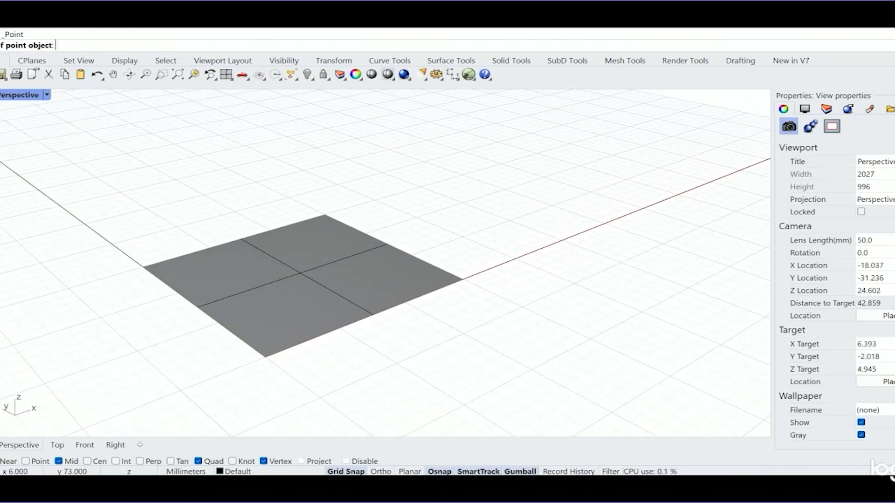
pyautogui.click(515, 259)
pyautogui.press('Return')
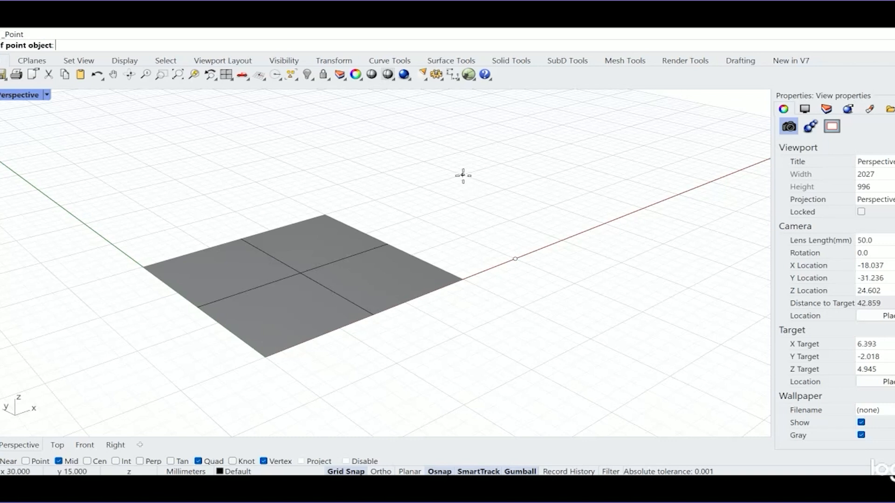
pyautogui.click(462, 175)
pyautogui.click(674, 195)
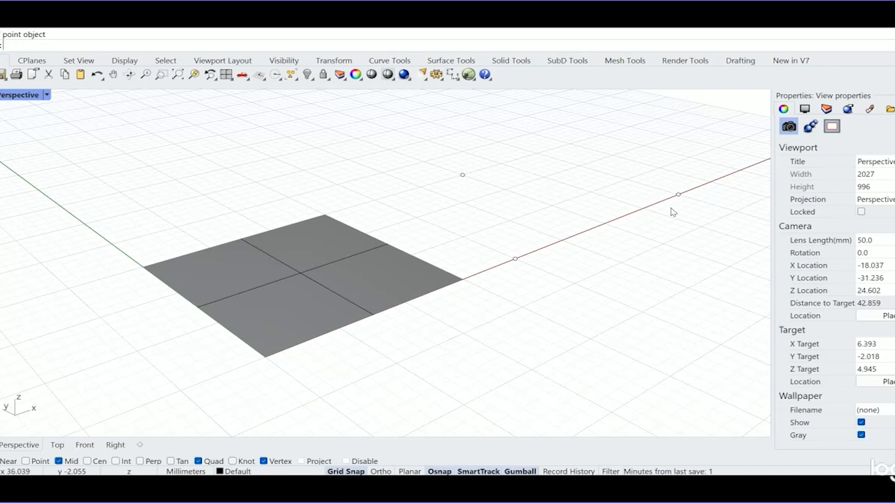
# - Create a 3-point plane with its edge from the near axis point to the 30, 15 point, reaching the far axis point
pyautogui.click(70, 21)
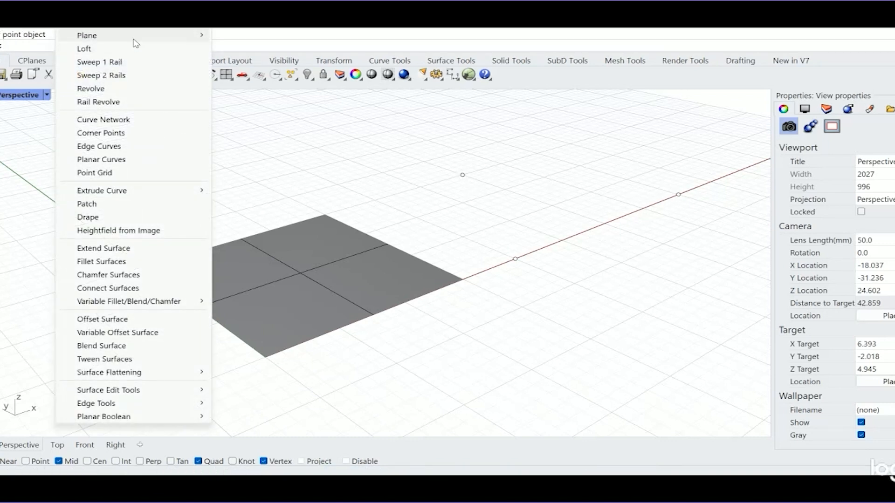
pyautogui.moveTo(146, 33)
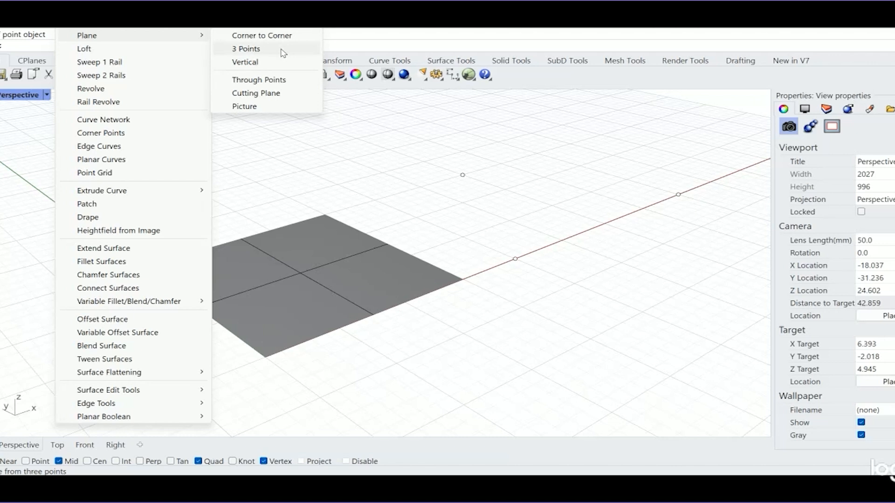
pyautogui.click(249, 49)
pyautogui.click(516, 259)
pyautogui.click(462, 175)
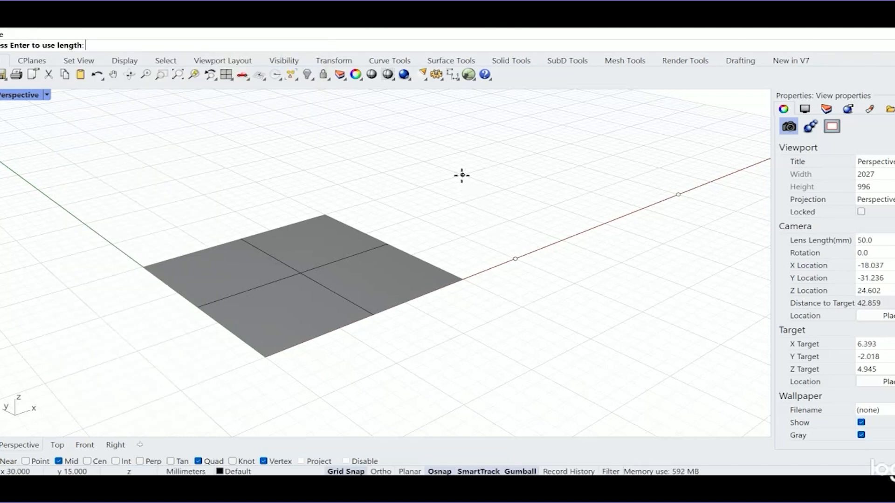
pyautogui.click(678, 194)
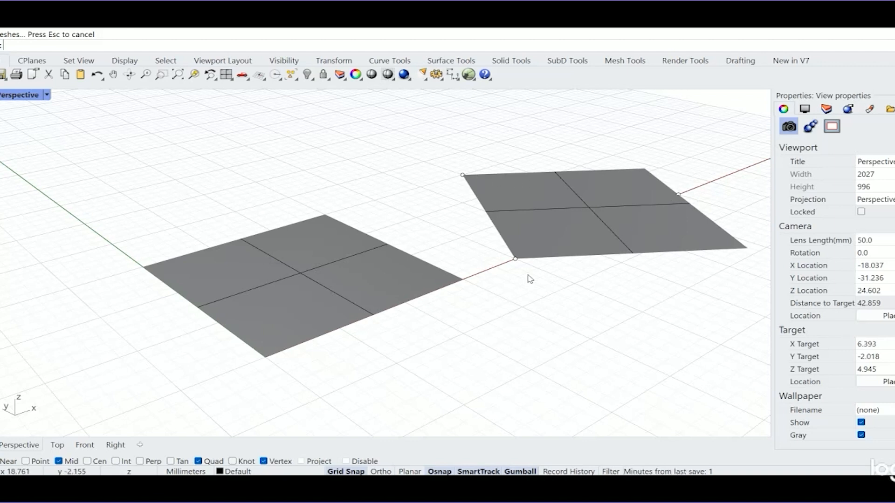
# - Create a second 3-point plane with its edge between the two axis points, extending to the third point's side
pyautogui.click(516, 259)
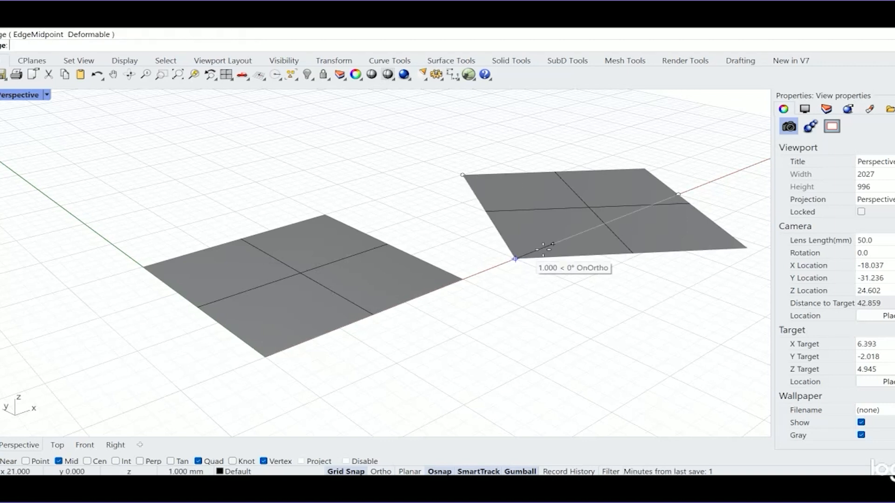
pyautogui.click(678, 194)
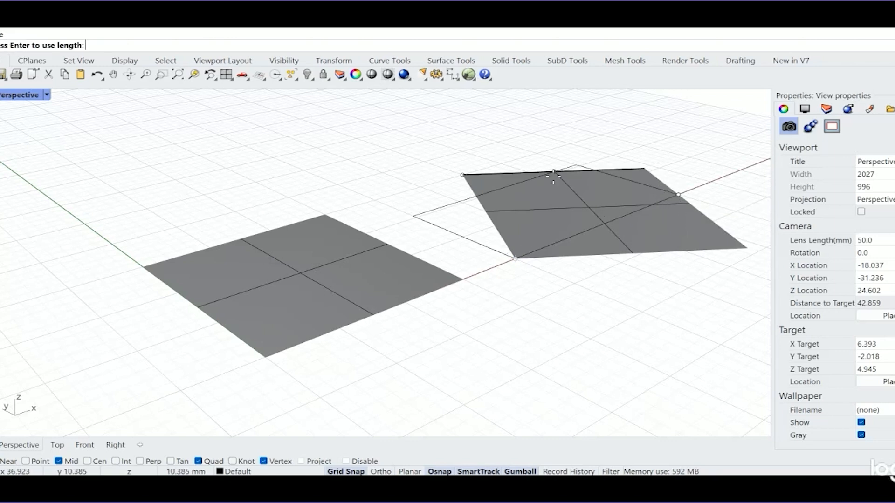
pyautogui.click(470, 174)
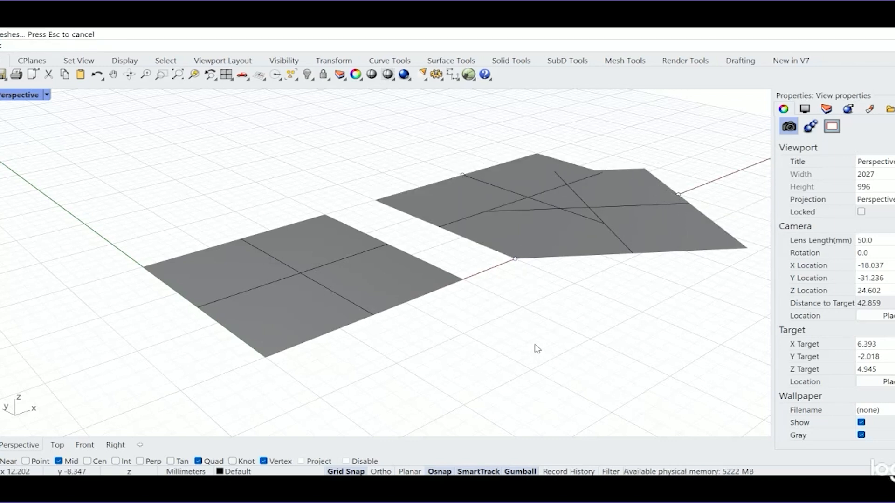
# - Move the second 3-point plane away from the overlapping one into the open area behind the other surfaces
pyautogui.click(536, 180)
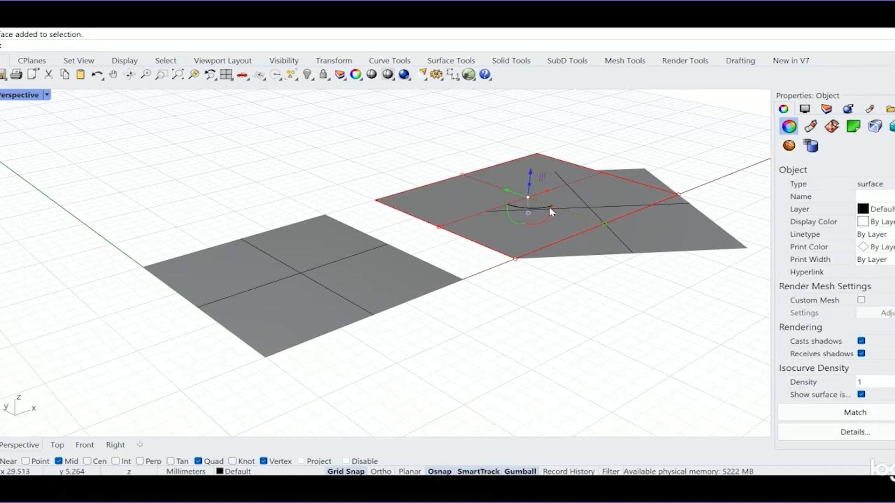
pyautogui.moveTo(508, 189); pyautogui.dragTo(353, 136)
pyautogui.click(550, 329)
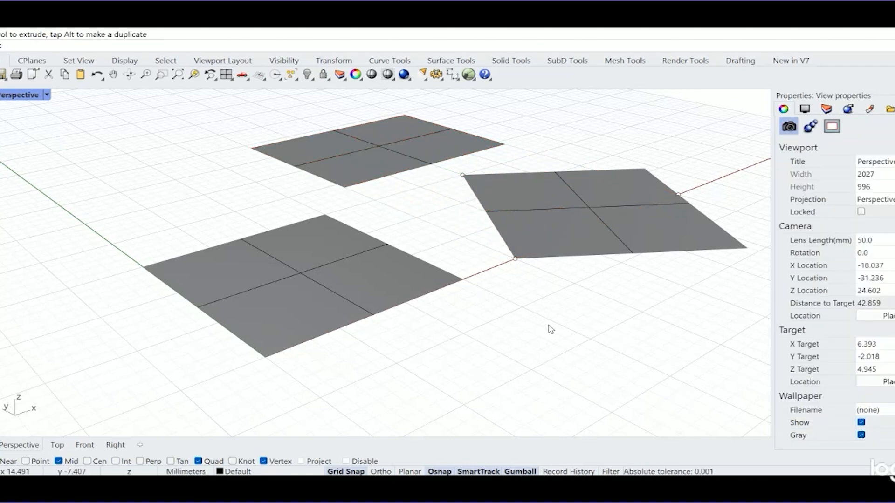
pyautogui.click(96, 28)
pyautogui.moveTo(106, 40)
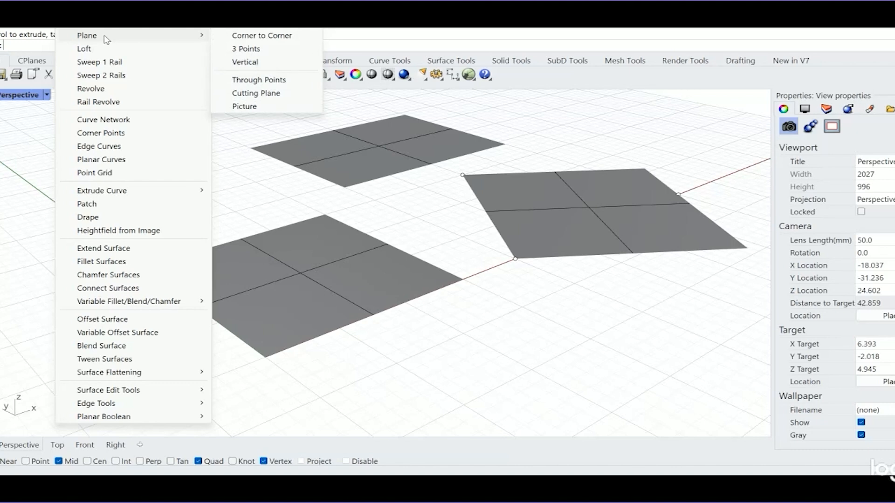
pyautogui.click(579, 149)
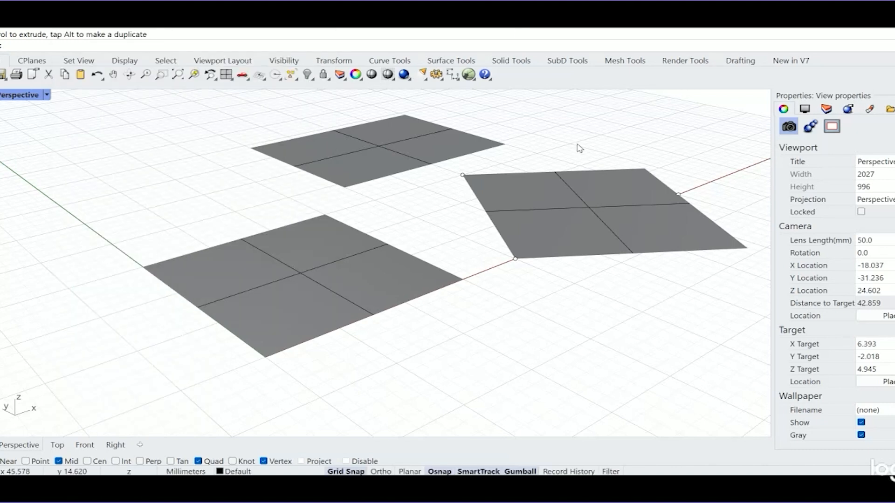
# - Draw a closed five-sided polyline on the ground grid beyond the 3-point plane, starting from 45, 0 on the x axis
pyautogui.keyDown('shift'); pyautogui.moveTo(615, 164); pyautogui.dragTo(197, 214, button='right'); pyautogui.keyUp('shift')
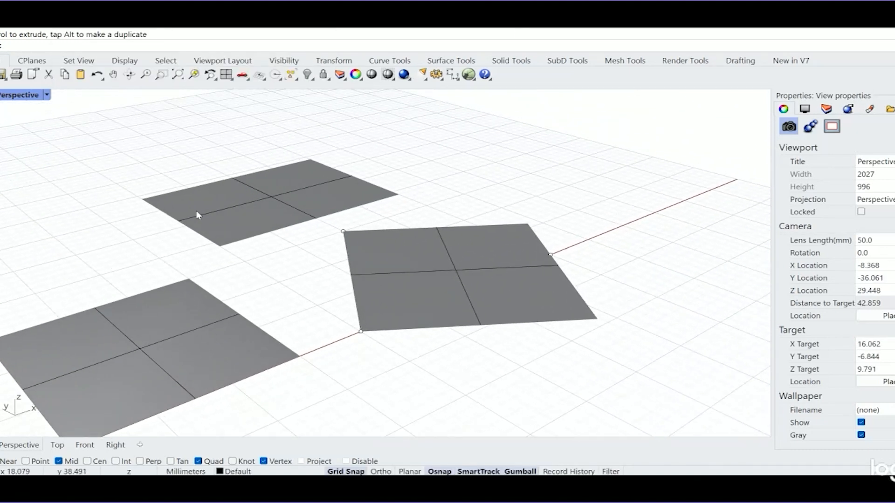
pyautogui.click(1, 113)
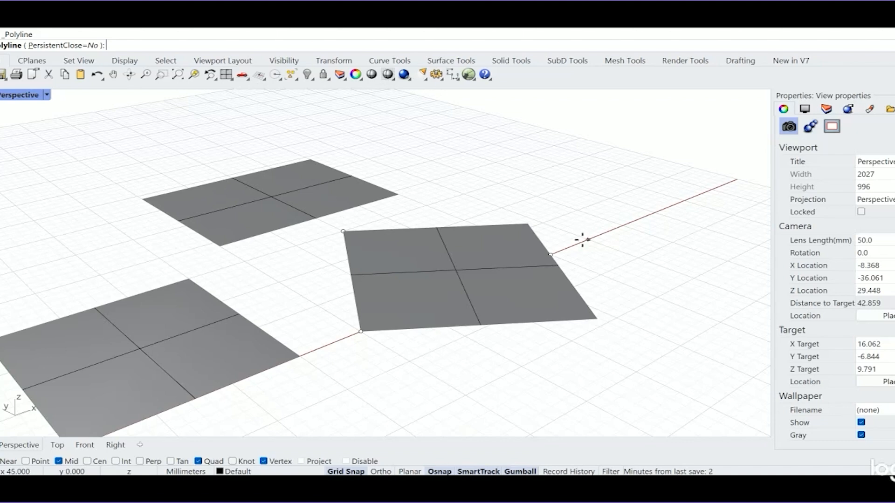
pyautogui.click(588, 240)
pyautogui.click(555, 150)
pyautogui.click(656, 161)
pyautogui.click(716, 257)
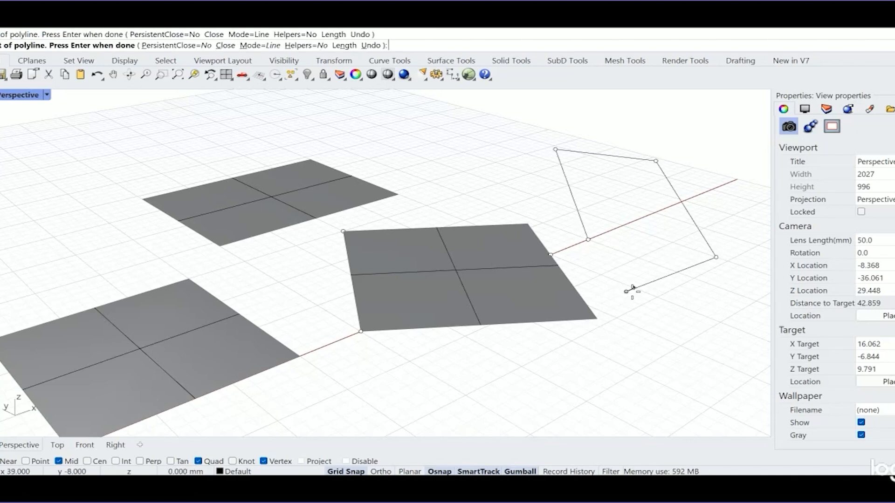
pyautogui.click(589, 240)
# - Build a planar surface from the closed five-sided polyline with the PlanarSrf command
pyautogui.moveTo(591, 248); pyautogui.dragTo(644, 238, button='right')
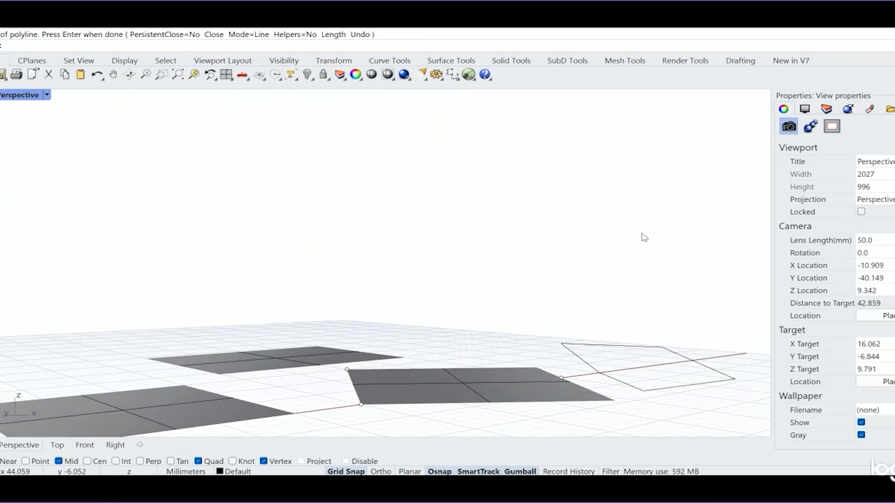
pyautogui.scroll(-2, 646, 243)
pyautogui.keyDown('shift'); pyautogui.moveTo(675, 350); pyautogui.dragTo(494, 362, button='right'); pyautogui.keyUp('shift')
pyautogui.write('Planar')
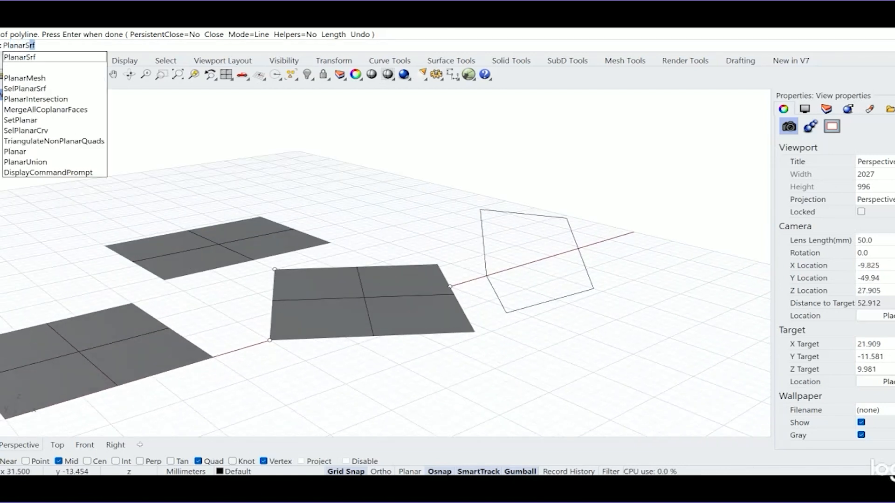
pyautogui.write('Srf')
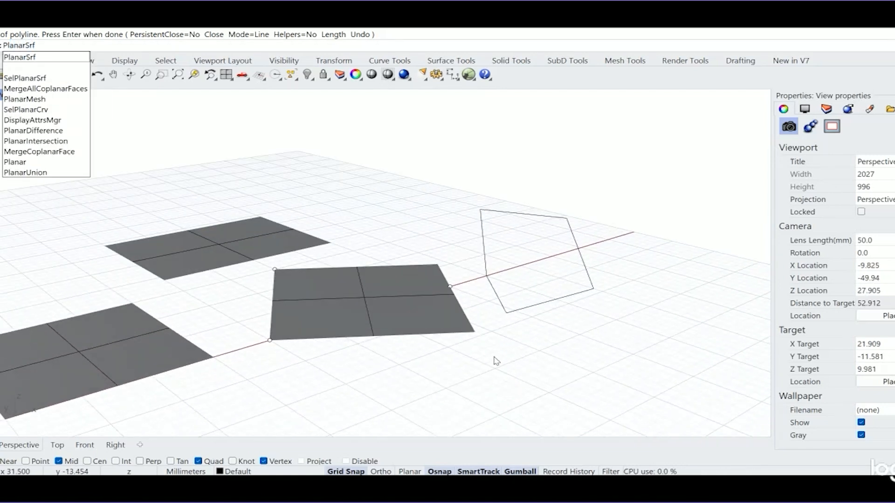
pyautogui.click(18, 57)
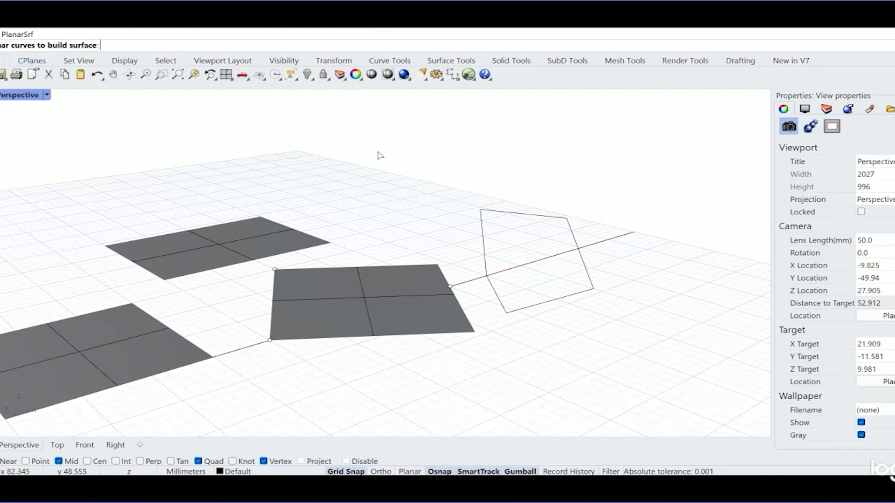
pyautogui.click(556, 219)
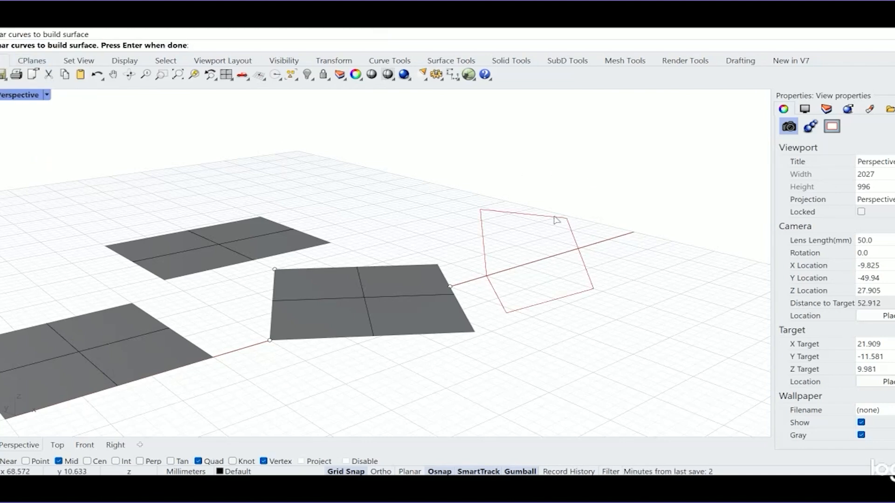
pyautogui.press('Return')
# - Draw an open degree 3 curve with five control points on the ground behind the existing surfaces, ending at 45, 26
pyautogui.moveTo(531, 253); pyautogui.dragTo(513, 295, button='right')
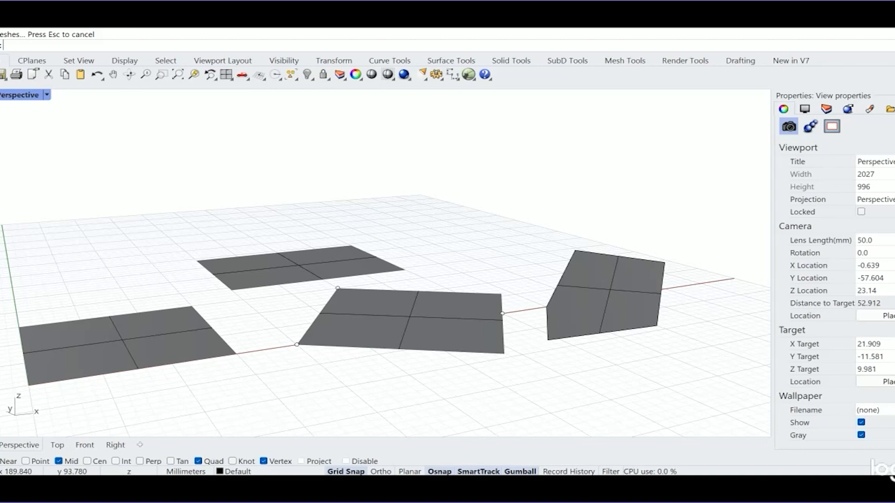
pyautogui.click(70, 27)
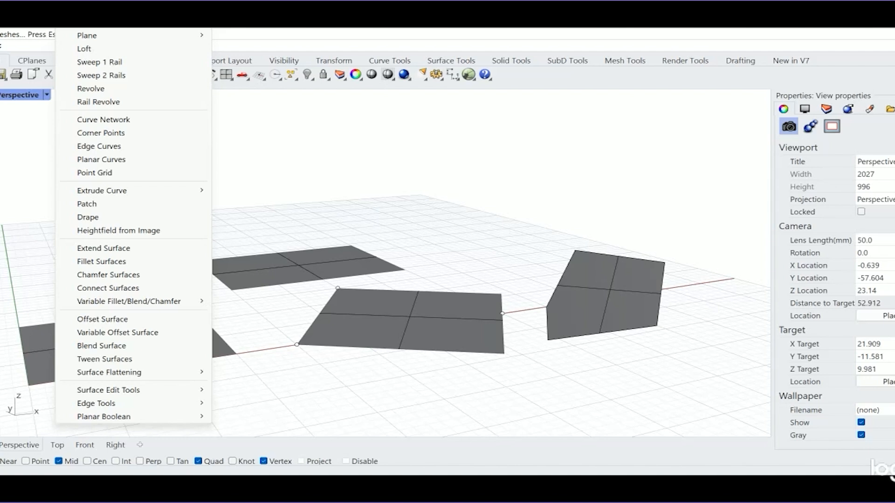
pyautogui.click(576, 212)
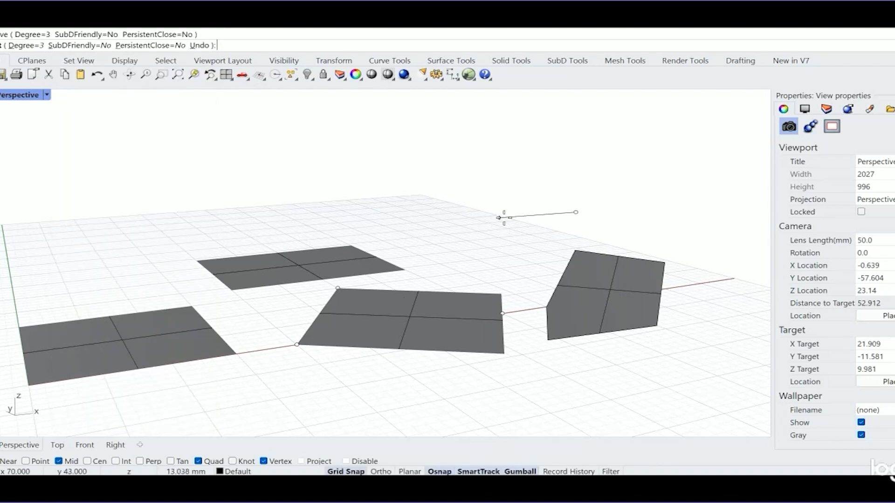
pyautogui.click(501, 220)
pyautogui.click(495, 266)
pyautogui.click(424, 229)
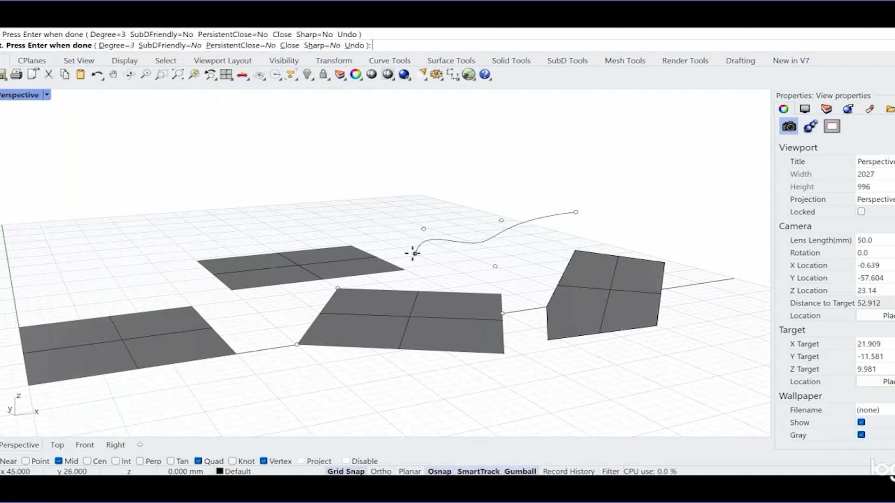
pyautogui.click(413, 253)
pyautogui.press('Return')
# - Draw a second open curve with five control points in the Top view, crossing the first curve
pyautogui.doubleClick(28, 98)
pyautogui.scroll(-6, 286, 207)
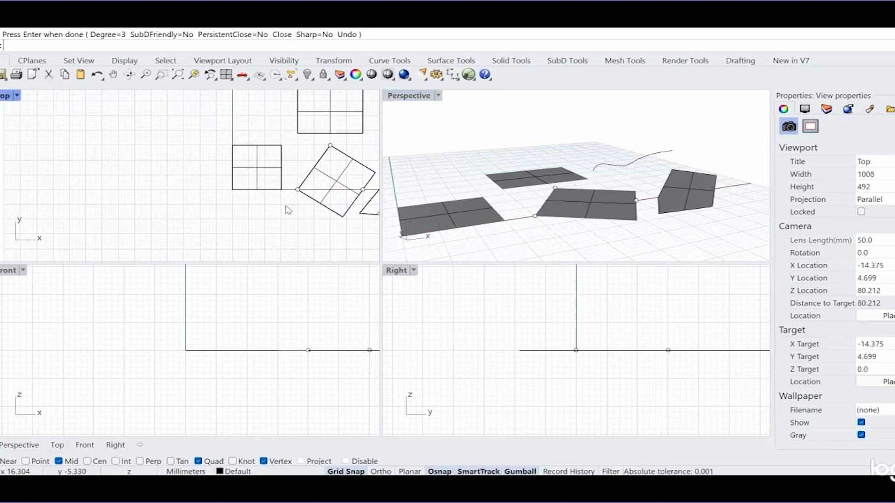
pyautogui.scroll(-12, 286, 206)
pyautogui.moveTo(307, 194); pyautogui.dragTo(243, 210, button='right')
pyautogui.scroll(12, 264, 181)
pyautogui.scroll(2, 265, 181)
pyautogui.scroll(-2, 256, 189)
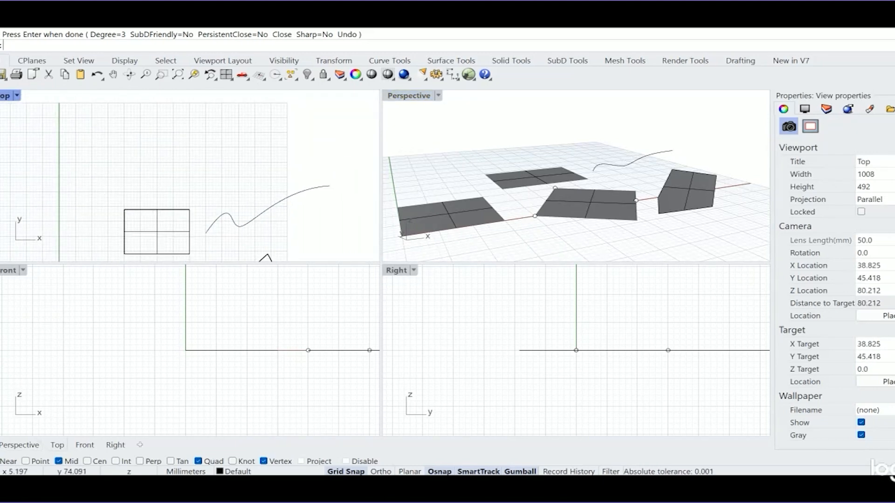
pyautogui.press('Return')
pyautogui.click(209, 183)
pyautogui.click(248, 206)
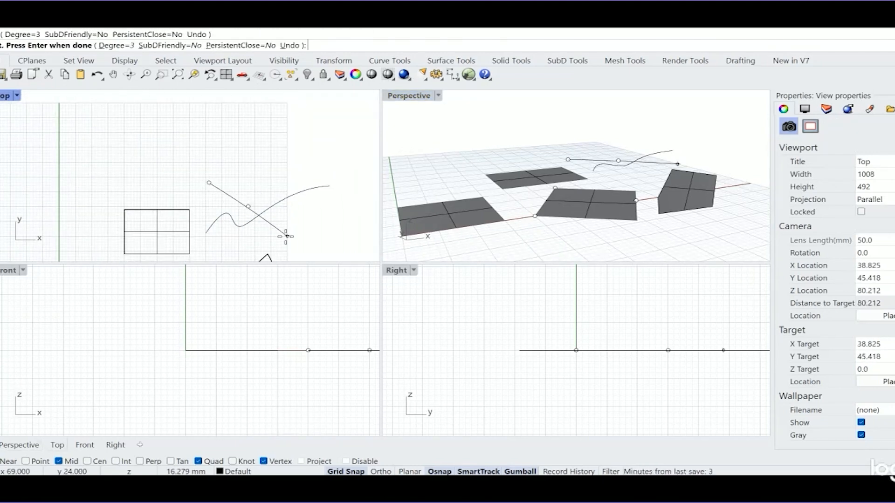
pyautogui.click(283, 224)
pyautogui.click(328, 193)
pyautogui.click(339, 230)
pyautogui.press('Return')
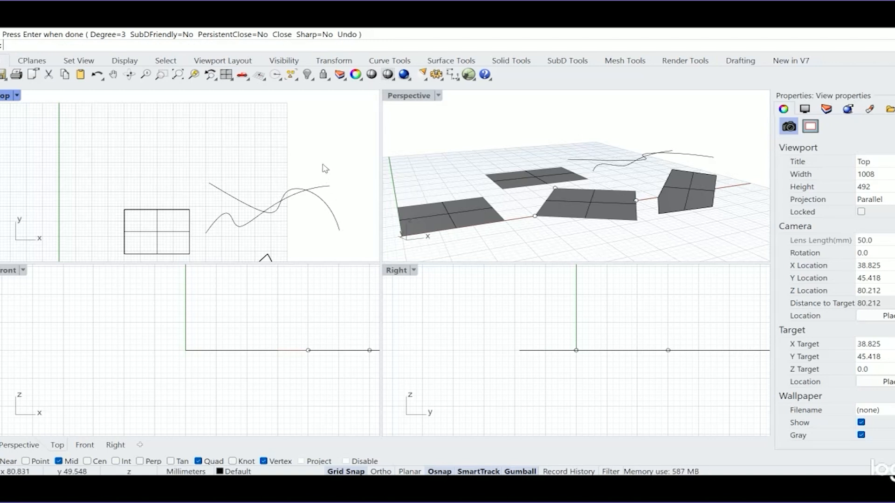
# - Draw a third open wavy curve with five control points in the Top view, crossing the other two curves
pyautogui.press('Return')
pyautogui.click(349, 178)
pyautogui.click(284, 227)
pyautogui.click(261, 183)
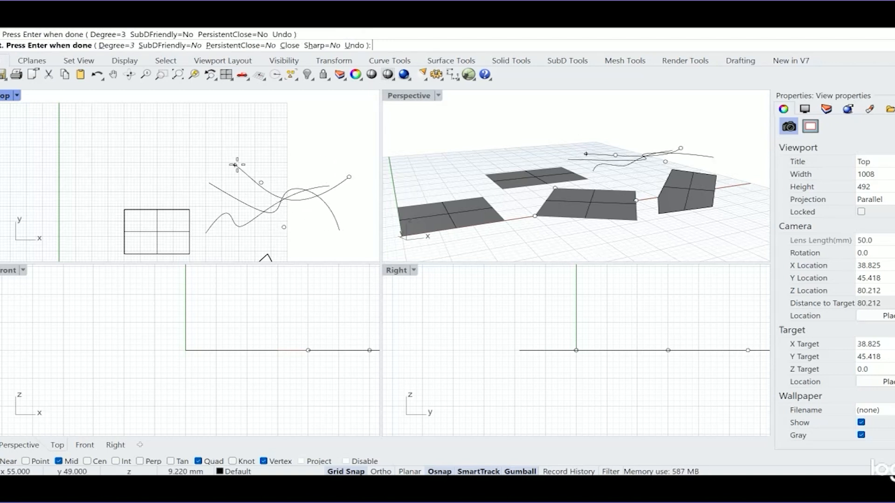
pyautogui.click(219, 180)
pyautogui.click(206, 207)
pyautogui.press('Return')
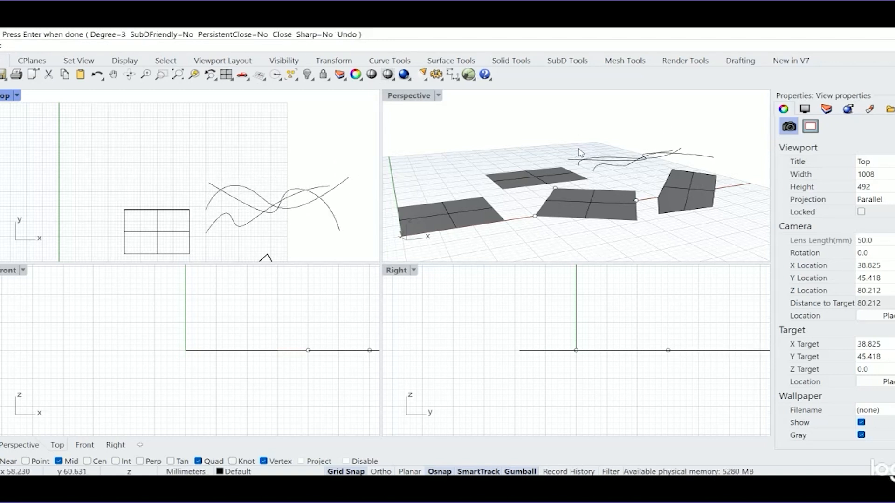
# - Raise the second and third curves 3 mm above the ground with the Move command in the Right view
pyautogui.moveTo(583, 143); pyautogui.dragTo(574, 168)
pyautogui.write('Move')
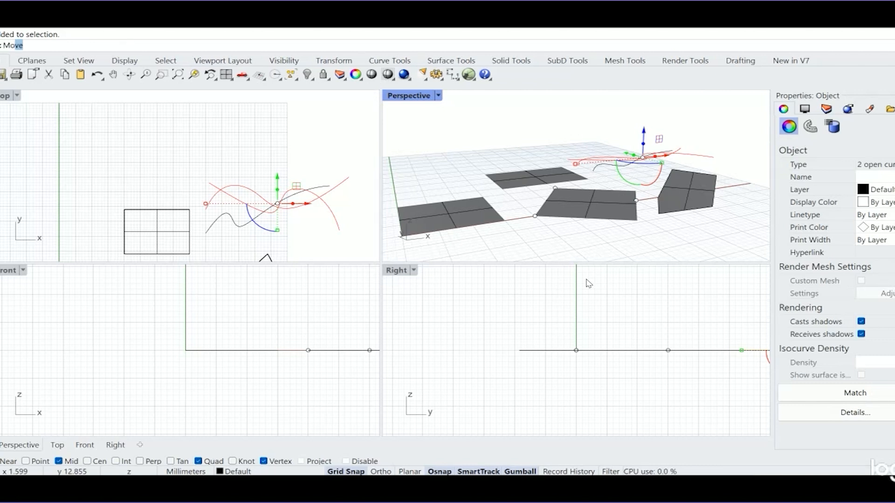
pyautogui.press('Return')
pyautogui.scroll(-12, 473, 392)
pyautogui.scroll(8, 603, 391)
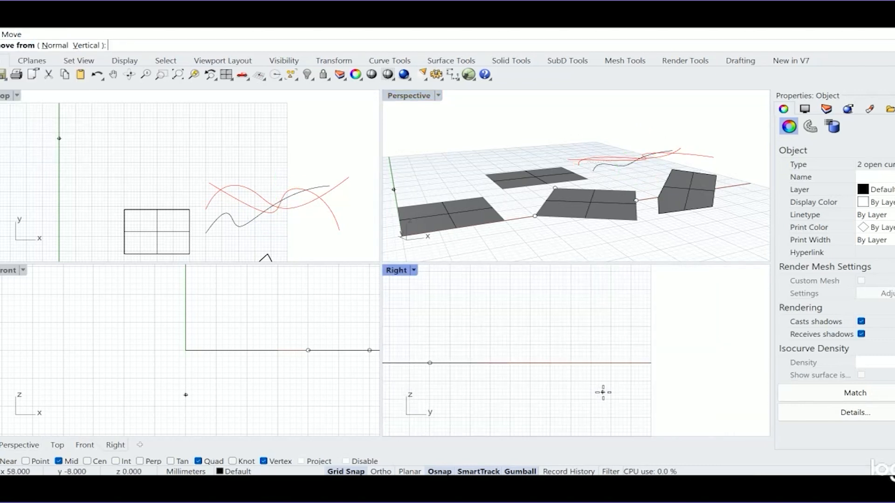
pyautogui.click(587, 386)
pyautogui.click(585, 372)
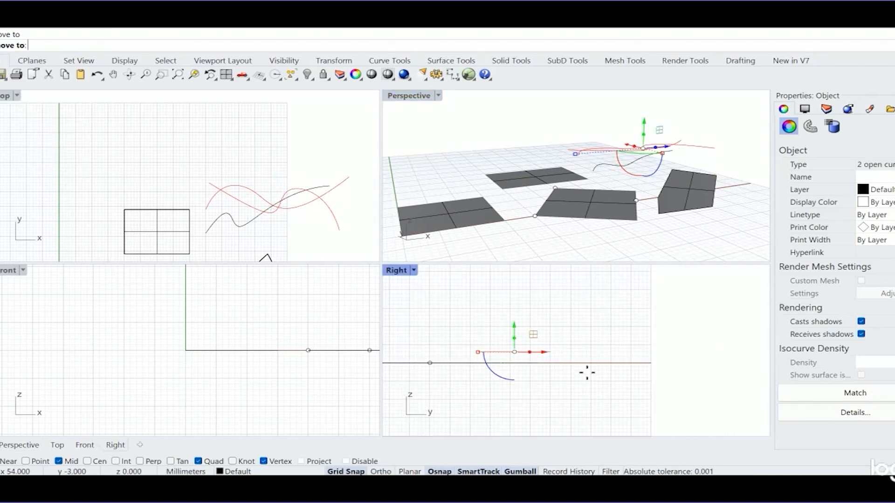
# - Move only the second curve further up in the Right view so all three curves lie at different heights
pyautogui.click(732, 132)
pyautogui.scroll(2, 713, 139)
pyautogui.click(691, 148)
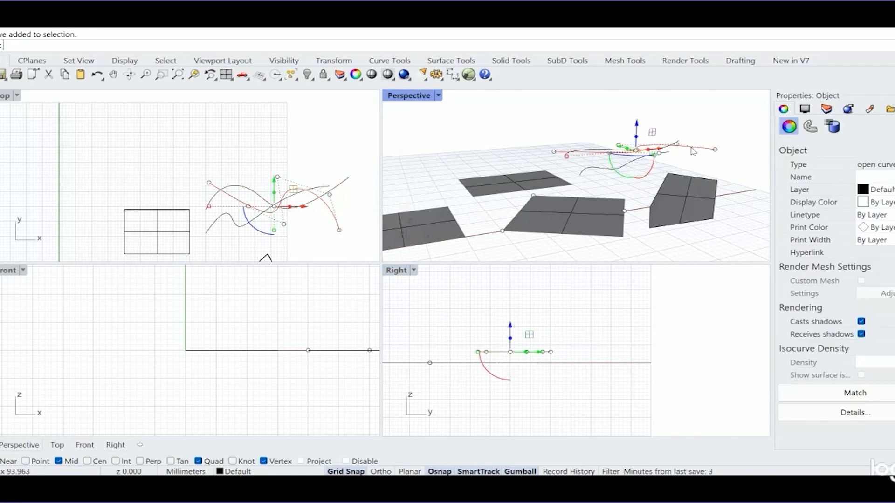
pyautogui.rightClick(577, 429)
pyautogui.click(569, 389)
pyautogui.keyDown('shift'); pyautogui.click(571, 373); pyautogui.keyUp('shift')
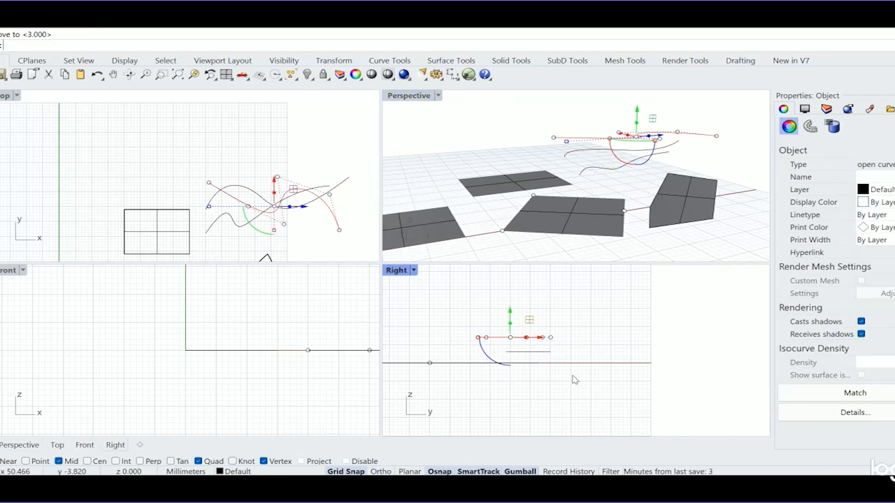
pyautogui.click(574, 376)
# - Loft a surface through the three curves from lowest to highest, with Normal style and Do not simplify
pyautogui.moveTo(694, 192); pyautogui.dragTo(490, 109, button='right')
pyautogui.doubleClick(402, 98)
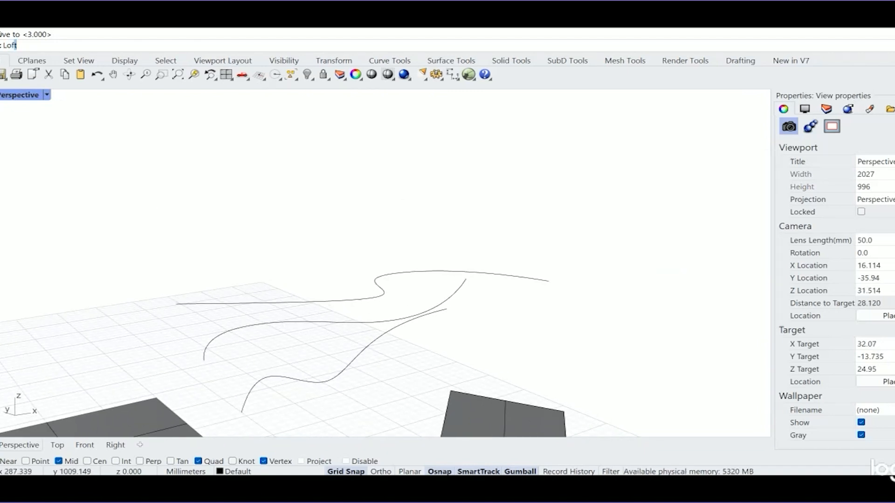
pyautogui.press('Return')
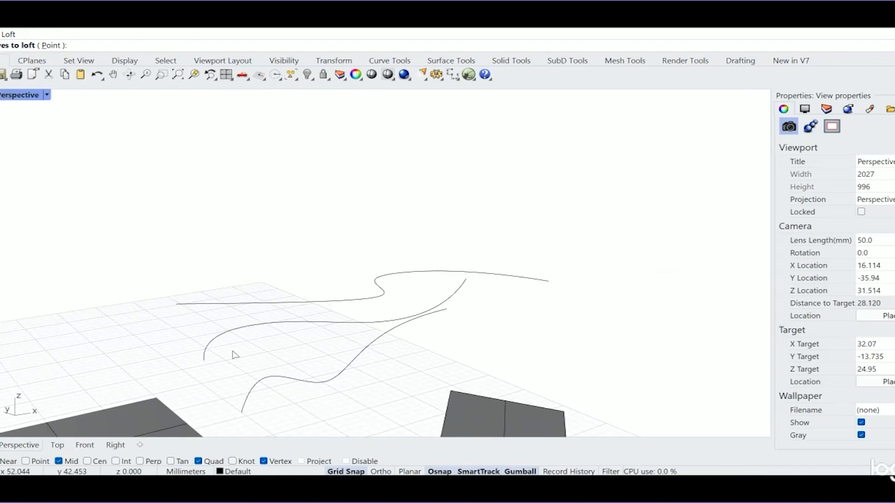
pyautogui.click(262, 383)
pyautogui.click(240, 332)
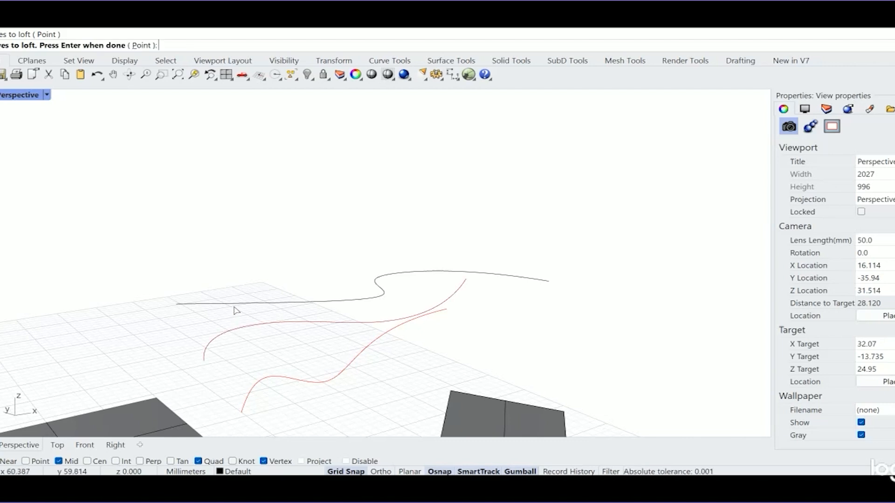
pyautogui.click(234, 304)
pyautogui.press('Return')
pyautogui.moveTo(368, 316); pyautogui.dragTo(353, 328, button='right')
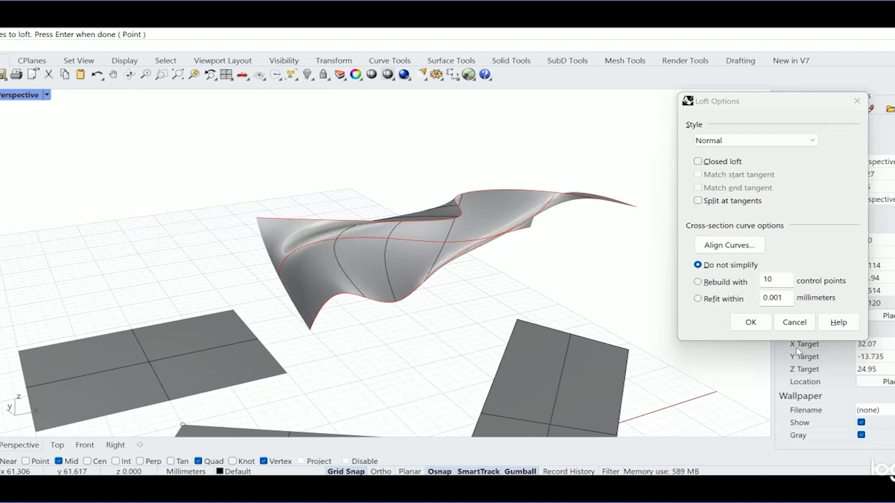
pyautogui.click(750, 322)
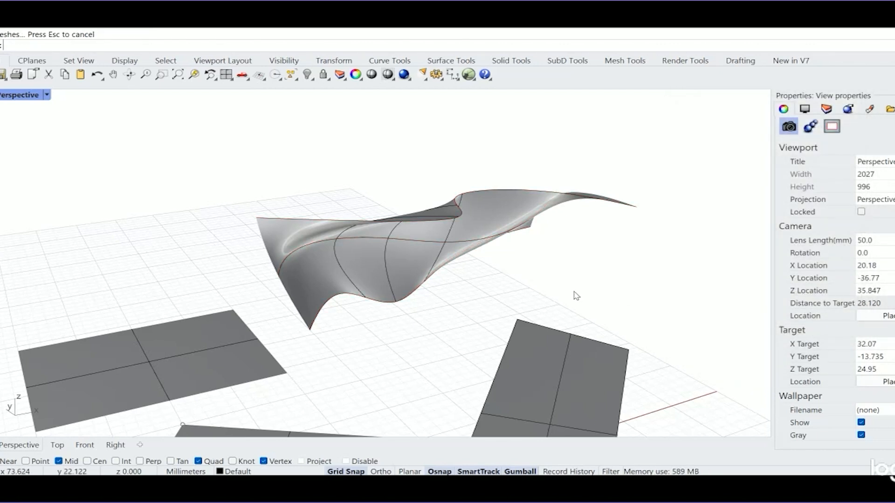
pyautogui.press('Delete')
pyautogui.scroll(-3, 576, 296)
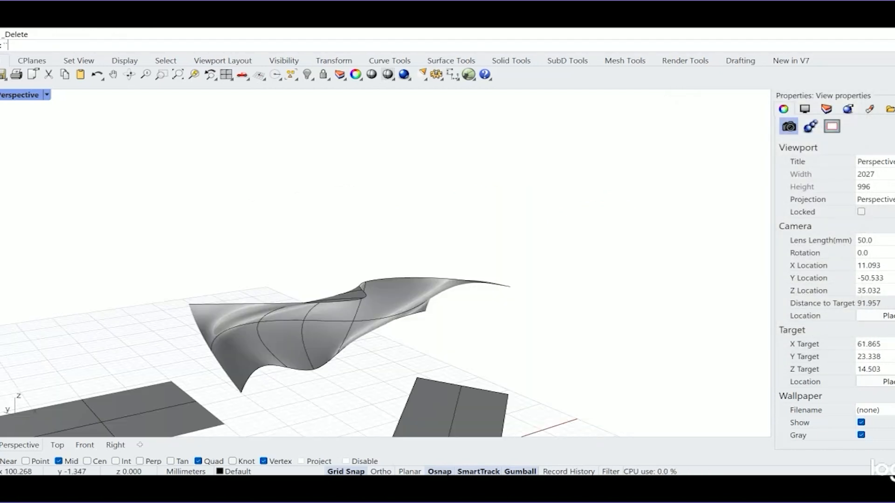
pyautogui.click(70, 22)
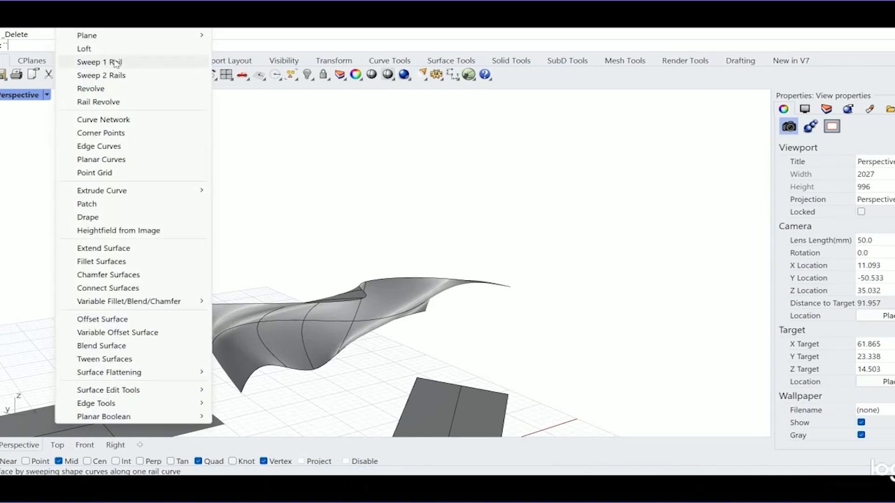
pyautogui.click(398, 121)
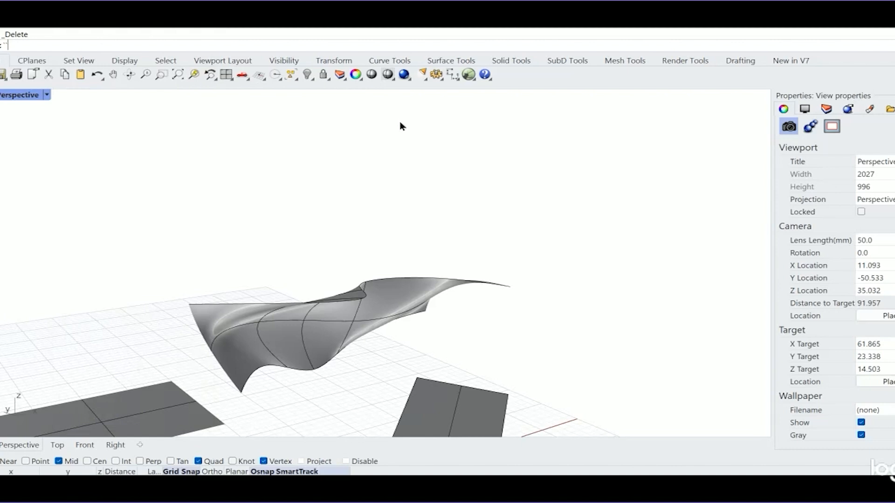
# - Try to copy the lowest curve along the bottom edge of the lofted surface
pyautogui.click(347, 352)
pyautogui.click(439, 358)
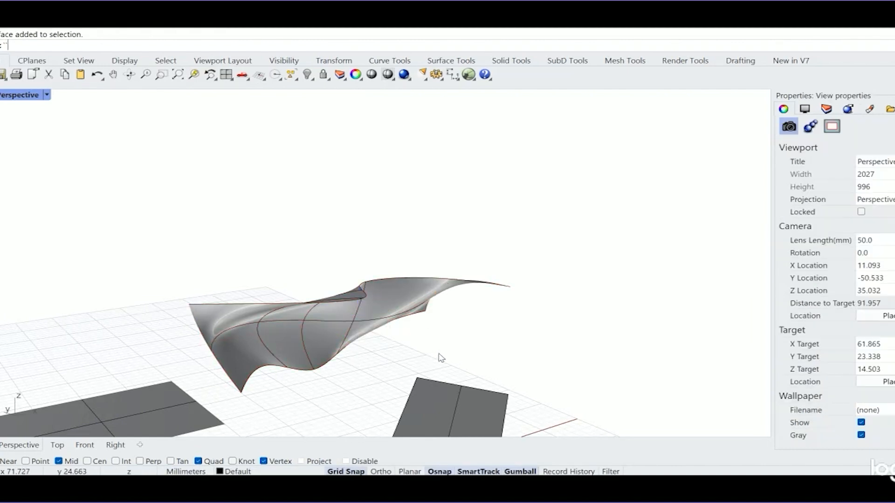
pyautogui.click(312, 371)
pyautogui.click(348, 398)
pyautogui.write('cop')
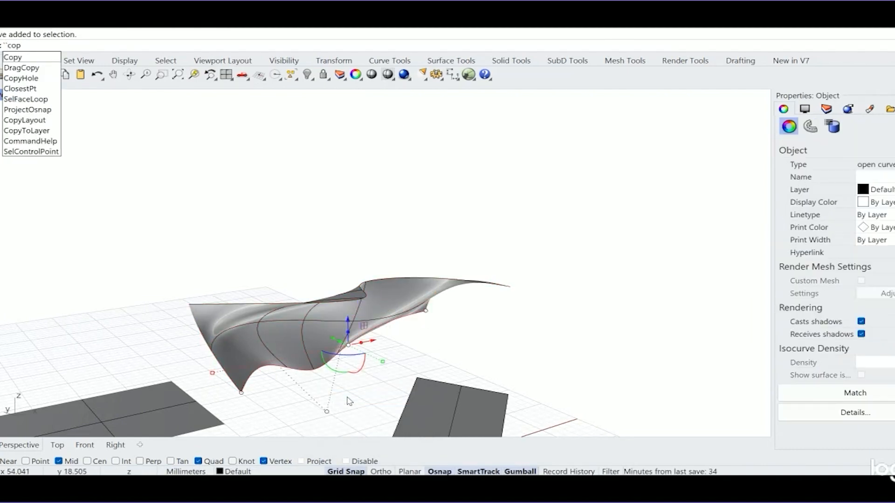
pyautogui.press('Return')
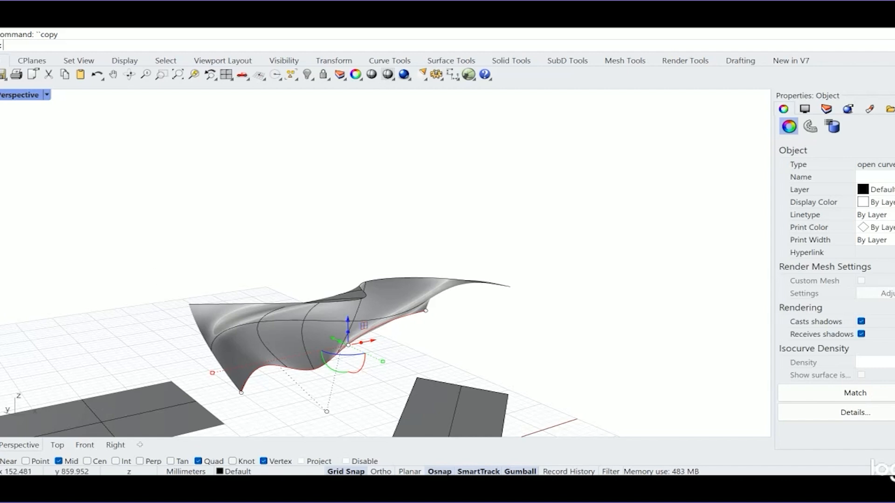
# - Copy the lowest curve of the lofted surface into the open area beyond the loft in the Top view
pyautogui.doubleClick(7, 96)
pyautogui.scroll(3, 83, 205)
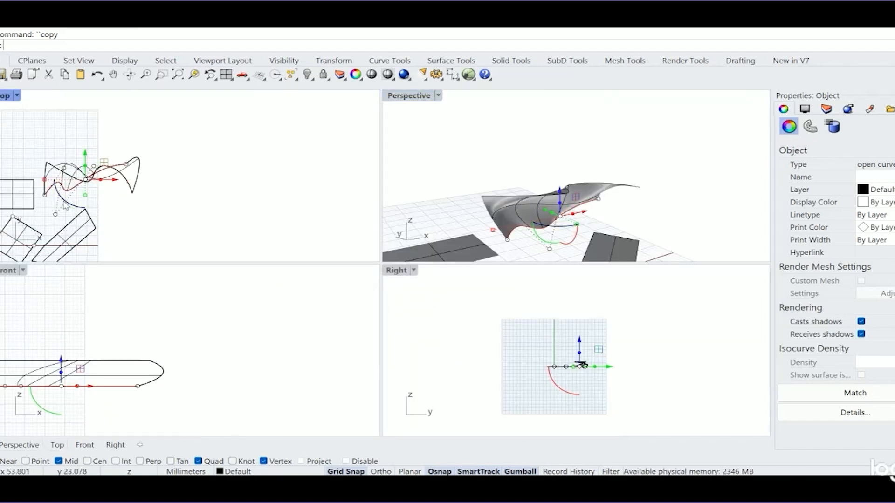
pyautogui.moveTo(118, 208); pyautogui.dragTo(114, 238, button='right')
pyautogui.click(170, 221)
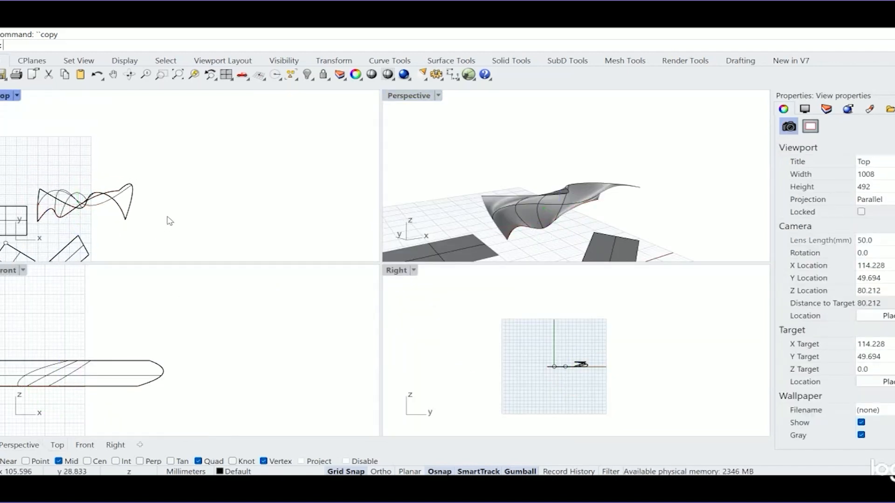
pyautogui.click(526, 231)
pyautogui.click(545, 256)
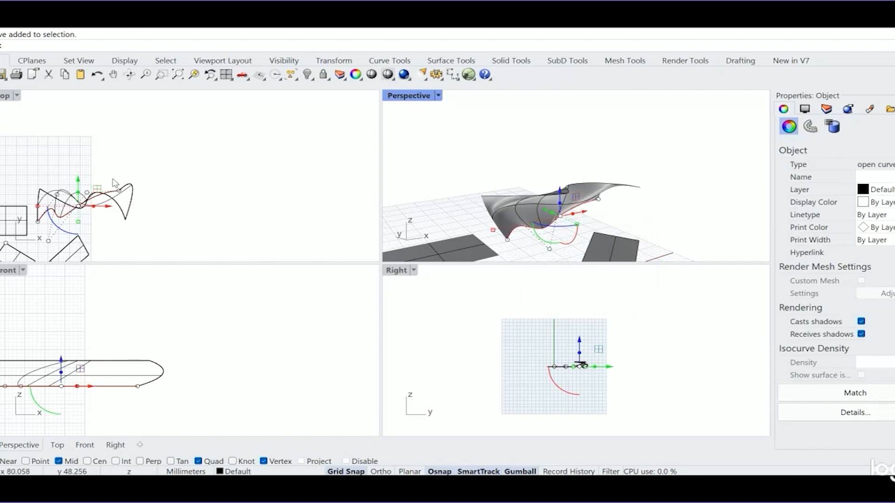
pyautogui.press('Return')
pyautogui.click(136, 231)
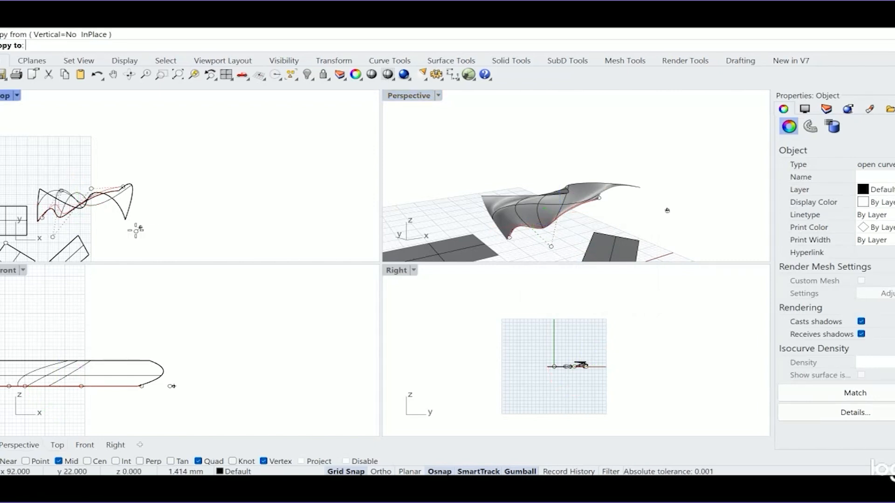
pyautogui.press('Return')
pyautogui.click(312, 192)
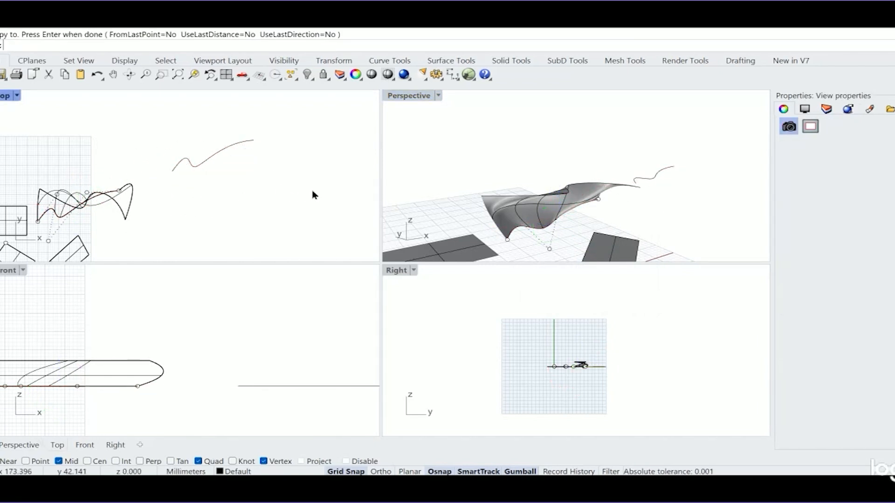
# - Draw a vertical polyline segment 15 mm tall in the Right view, starting at the copied curve's lower end point
pyautogui.scroll(10, 555, 235)
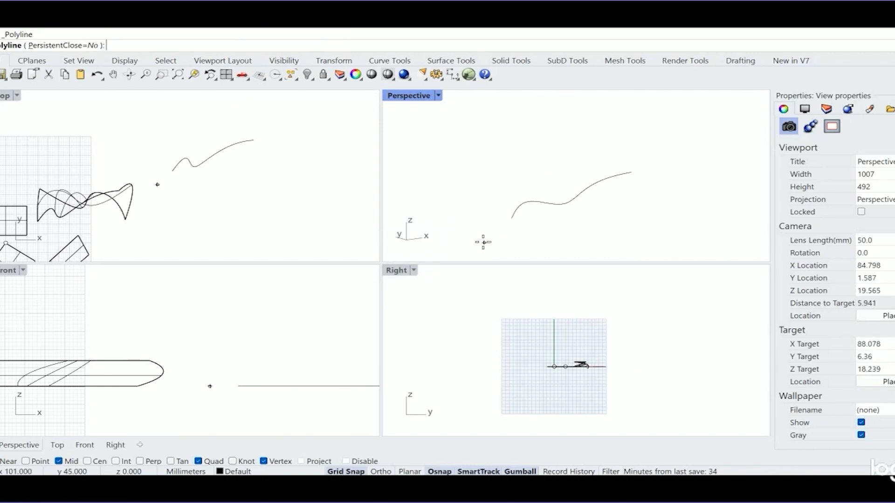
pyautogui.click(512, 218)
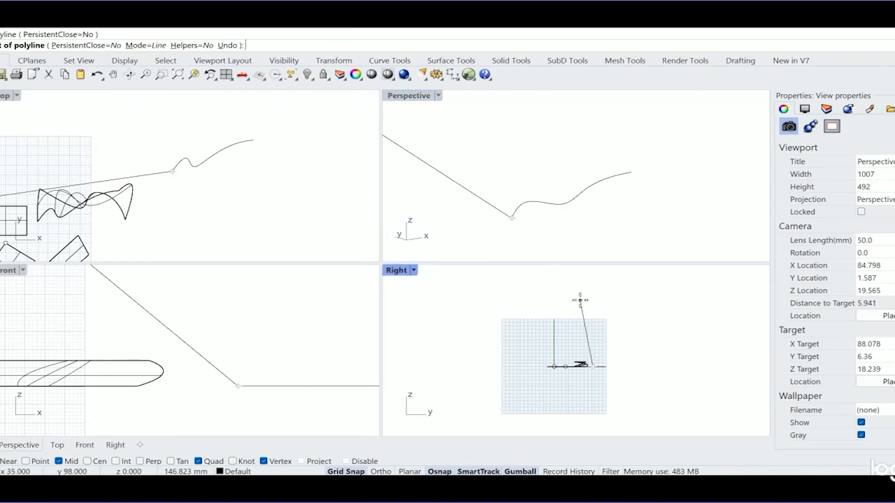
pyautogui.scroll(4, 601, 354)
pyautogui.scroll(3, 612, 362)
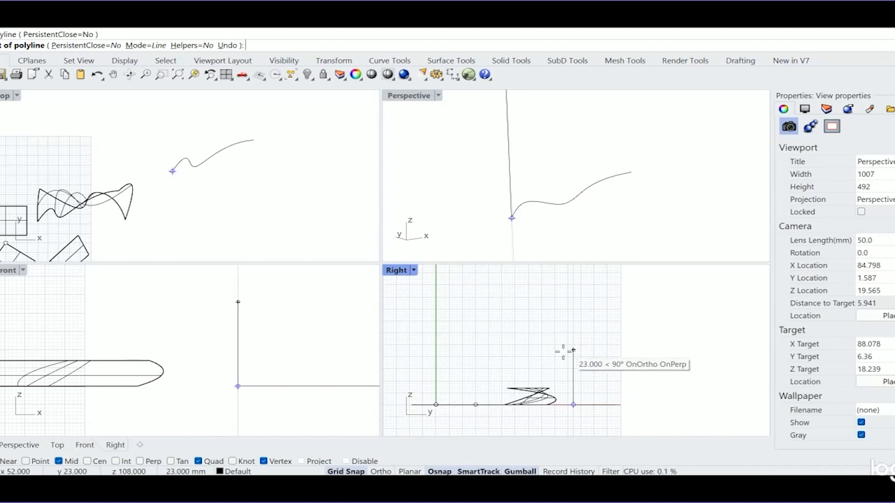
pyautogui.scroll(-3, 320, 357)
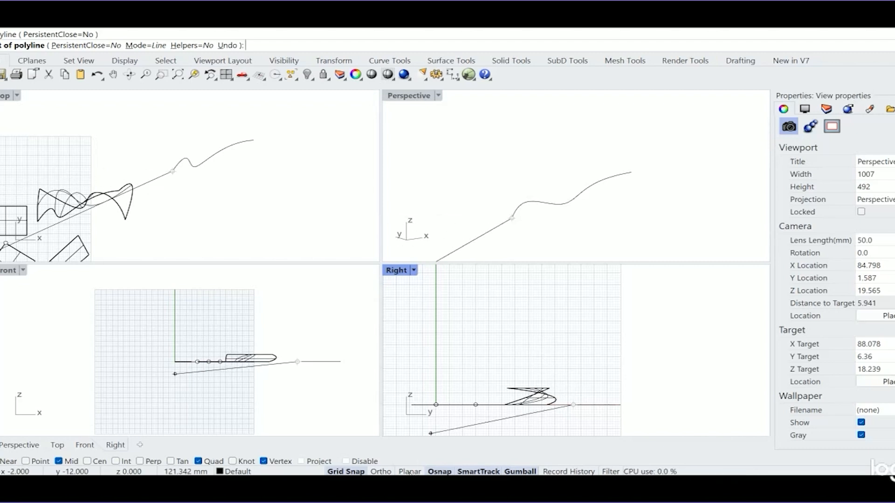
pyautogui.click(573, 369)
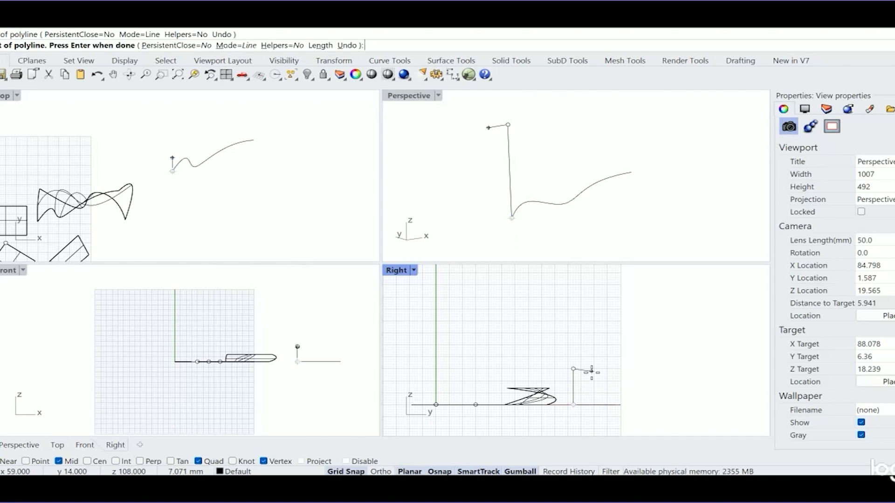
# - Sweep the vertical line along the copied curve with Sweep 1 Rail, using Freeform frame style and Do not change cross sections
pyautogui.moveTo(569, 233); pyautogui.dragTo(574, 176, button='right')
pyautogui.scroll(-20, 412, 187)
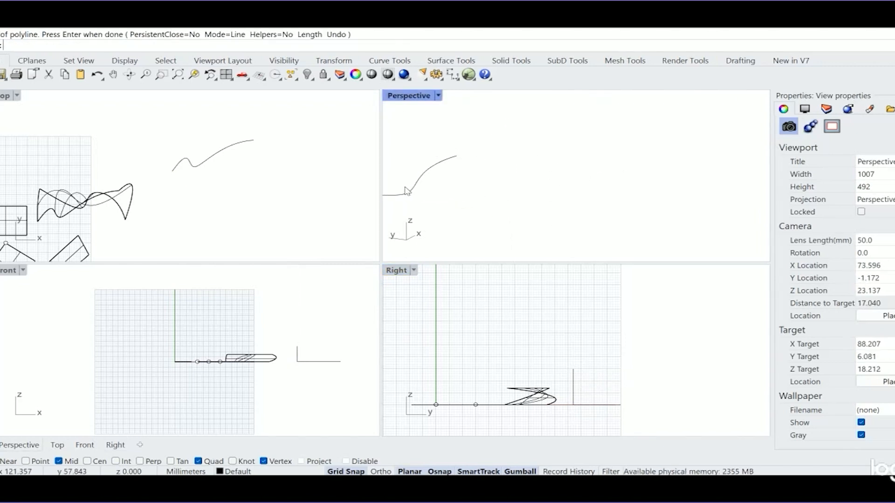
pyautogui.write('zoom')
pyautogui.press('Return')
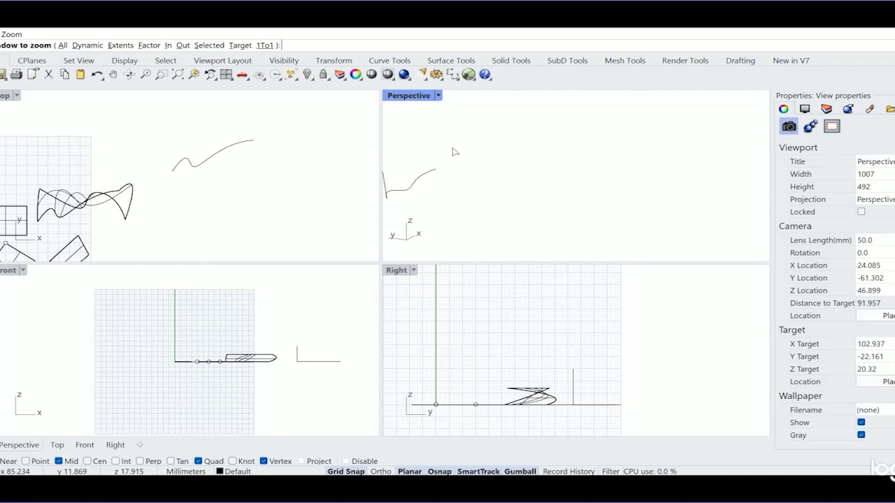
pyautogui.moveTo(463, 129); pyautogui.dragTo(368, 204)
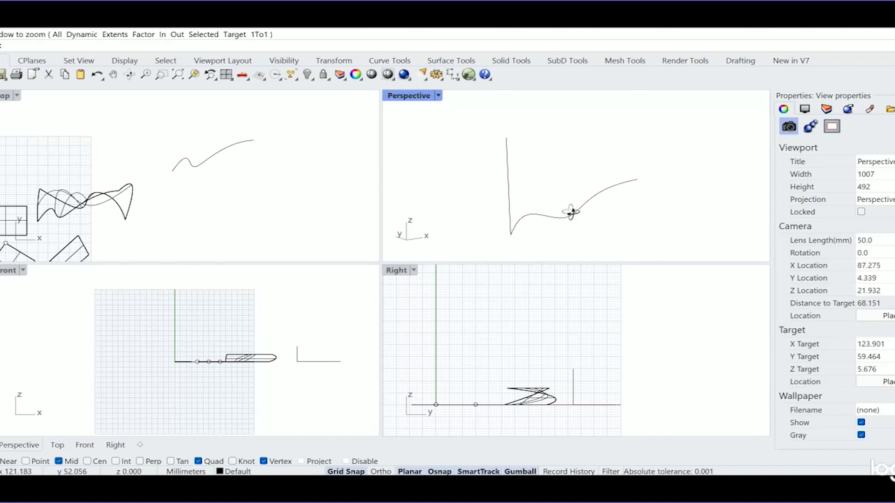
pyautogui.moveTo(570, 212); pyautogui.dragTo(561, 191, button='right')
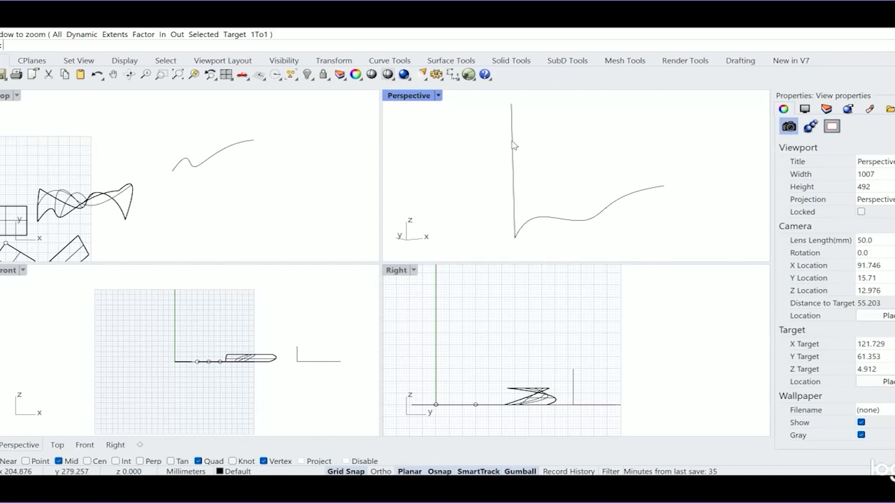
pyautogui.click(81, 28)
pyautogui.click(95, 63)
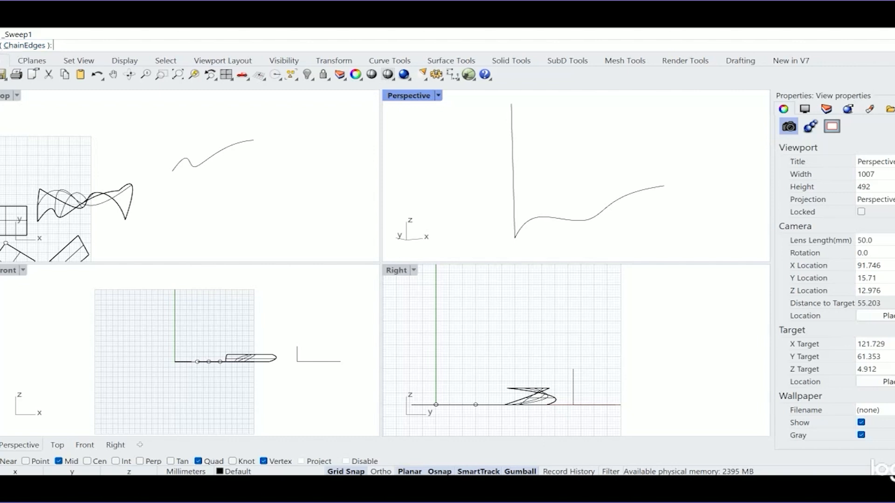
pyautogui.click(565, 222)
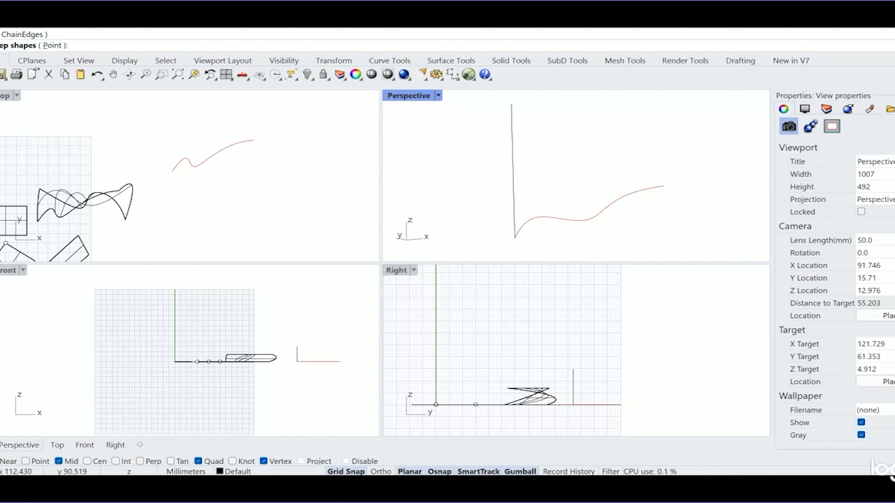
pyautogui.click(514, 171)
pyautogui.press('Return')
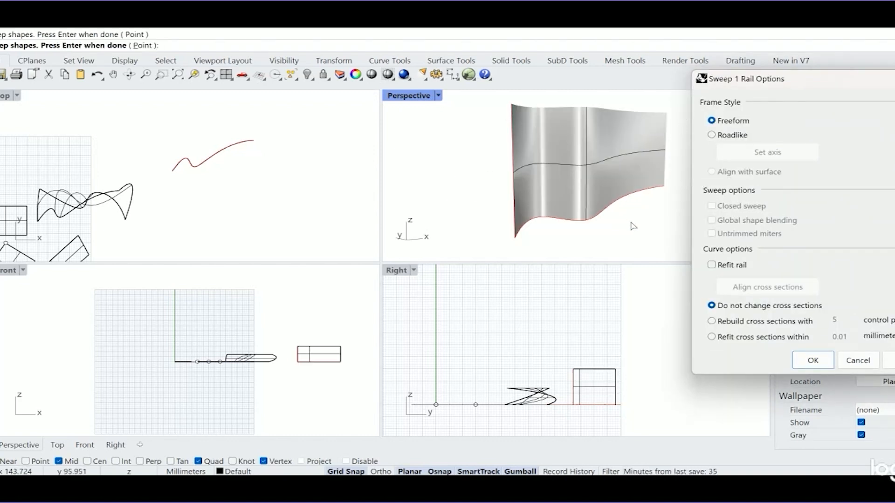
pyautogui.click(813, 360)
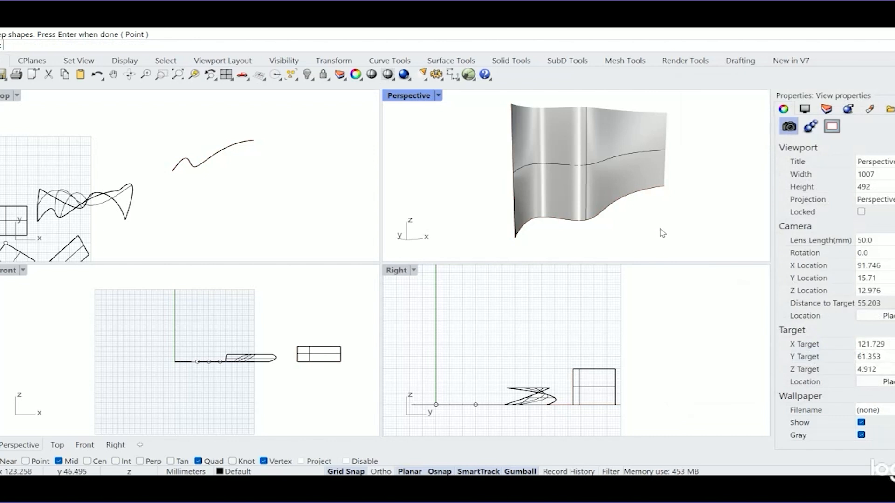
# - Draw a degree-3 S-shaped control point curve in the Right view, rising about 16 mm from the rail curve's start point
pyautogui.moveTo(662, 233); pyautogui.dragTo(598, 198, button='right')
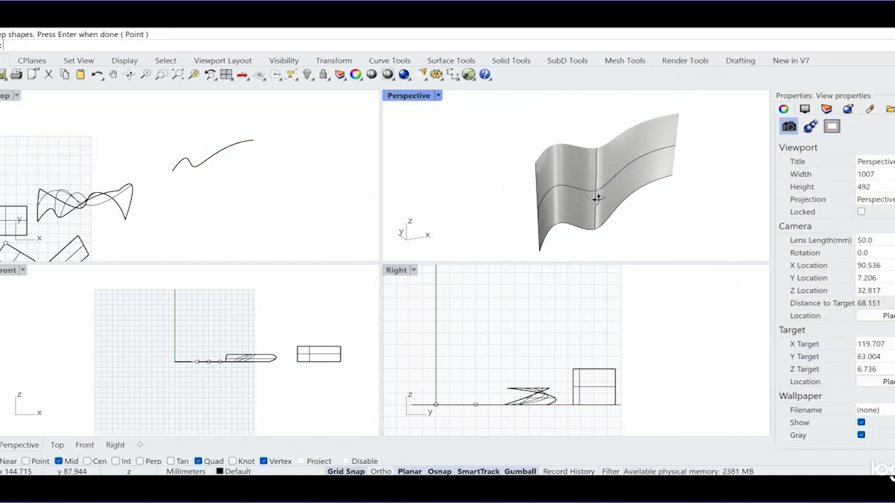
pyautogui.click(0, 111)
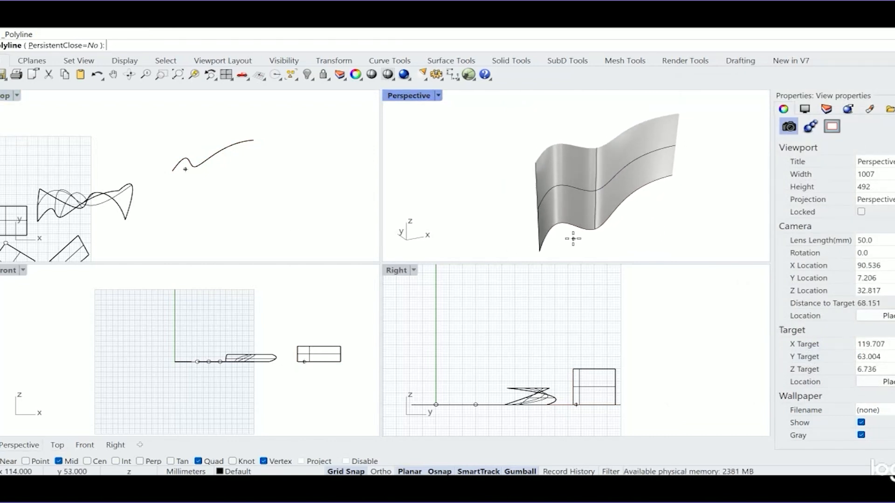
pyautogui.press('Escape')
pyautogui.click(0, 113)
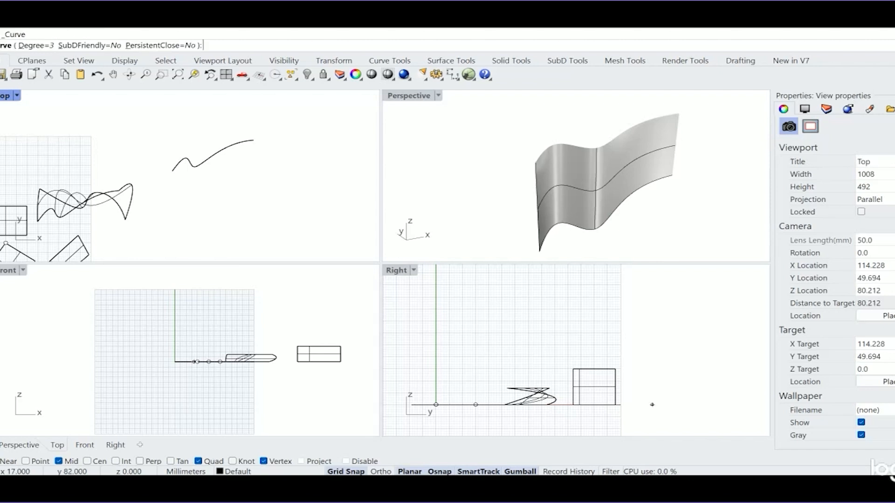
pyautogui.click(540, 252)
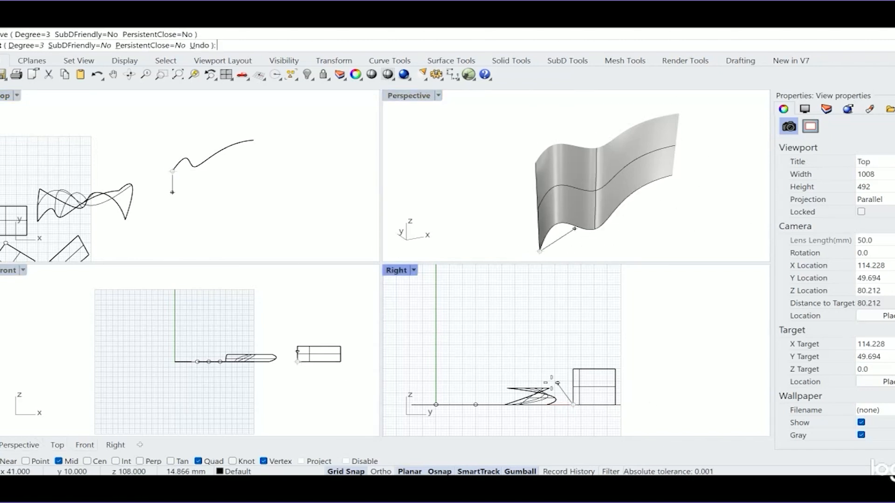
pyautogui.scroll(5, 572, 392)
pyautogui.click(550, 374)
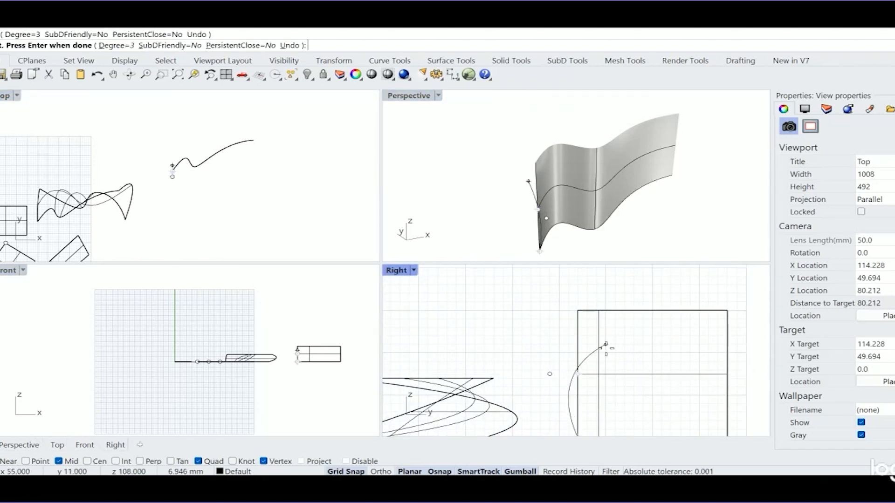
pyautogui.click(605, 344)
pyautogui.click(539, 304)
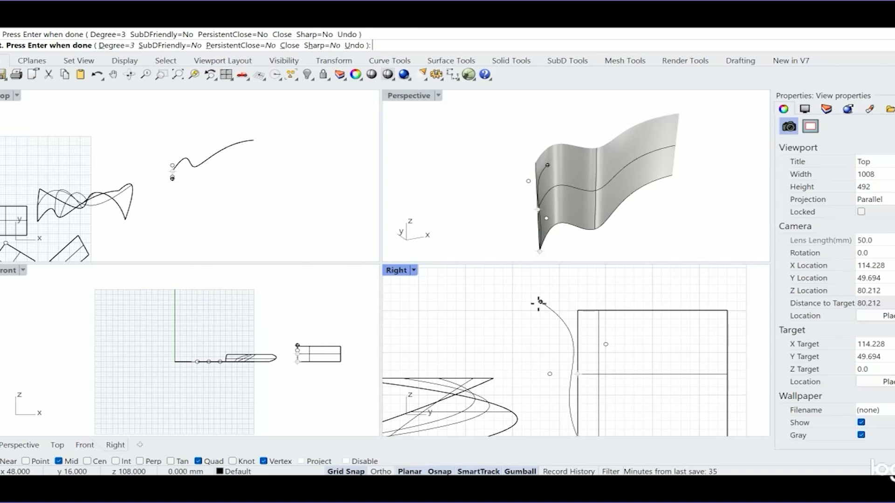
pyautogui.press('Return')
# - Delete the surface swept from the straight line, keeping its rail and profile curves
pyautogui.click(603, 161)
pyautogui.click(710, 198)
pyautogui.click(612, 163)
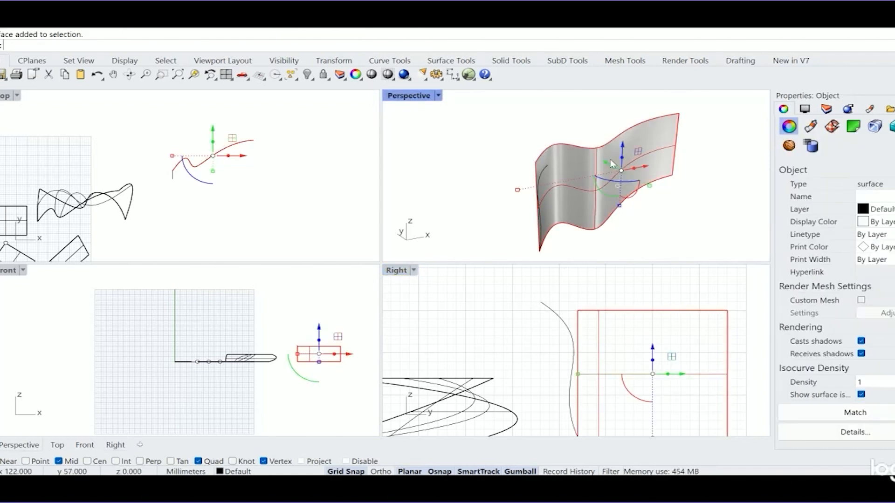
pyautogui.press('Delete')
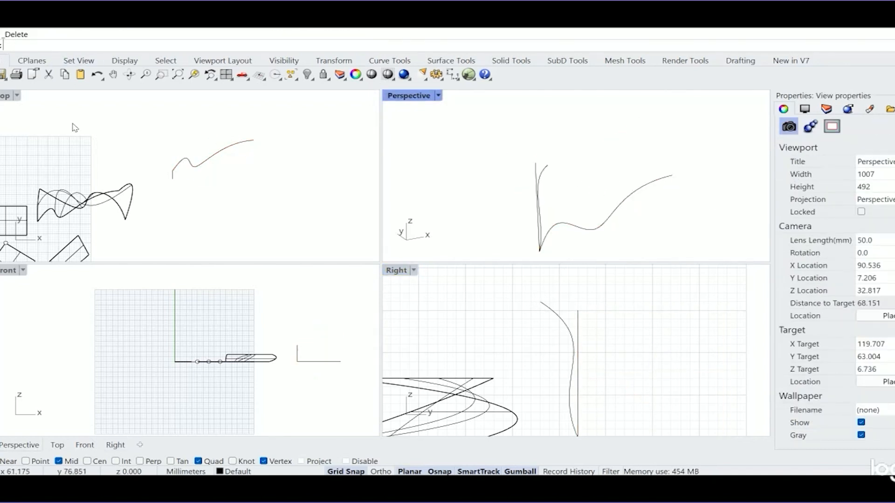
# - Sweep the S-shaped curve along the wavy rail with Sweep 1 Rail, using Freeform frame style and Do not change cross sections
pyautogui.click(68, 20)
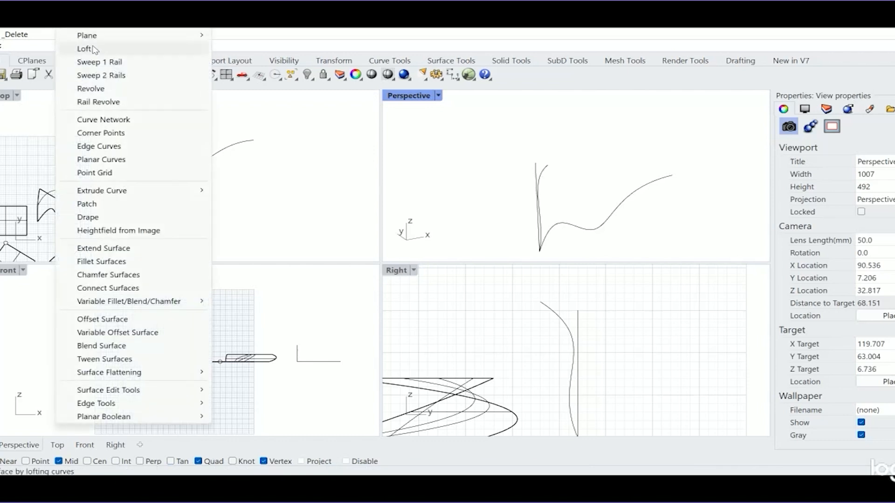
pyautogui.click(109, 63)
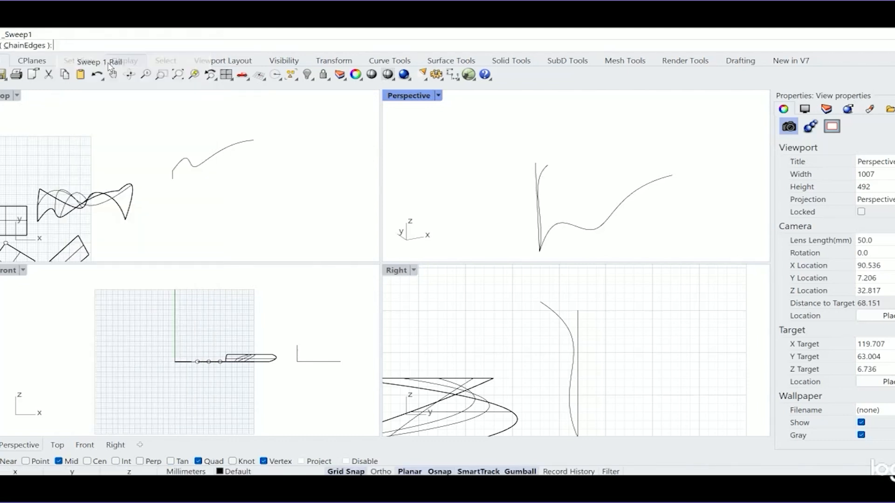
pyautogui.click(588, 232)
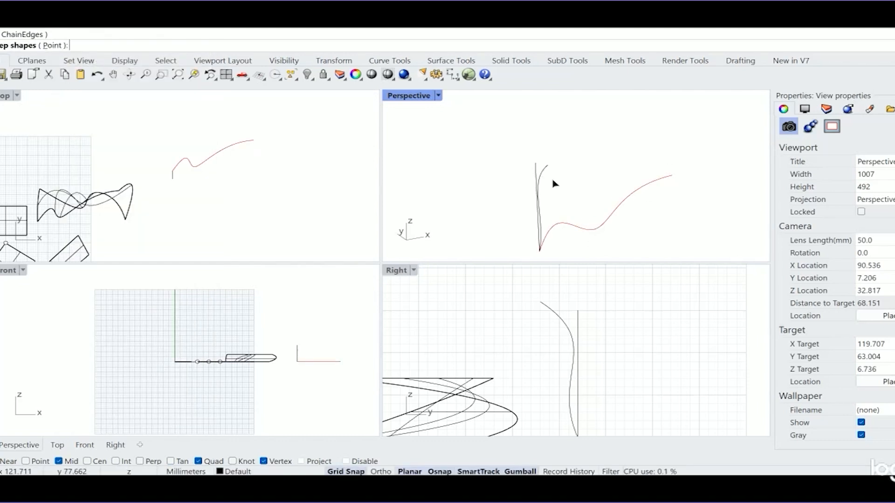
pyautogui.moveTo(554, 183); pyautogui.dragTo(603, 146, button='right')
pyautogui.click(606, 147)
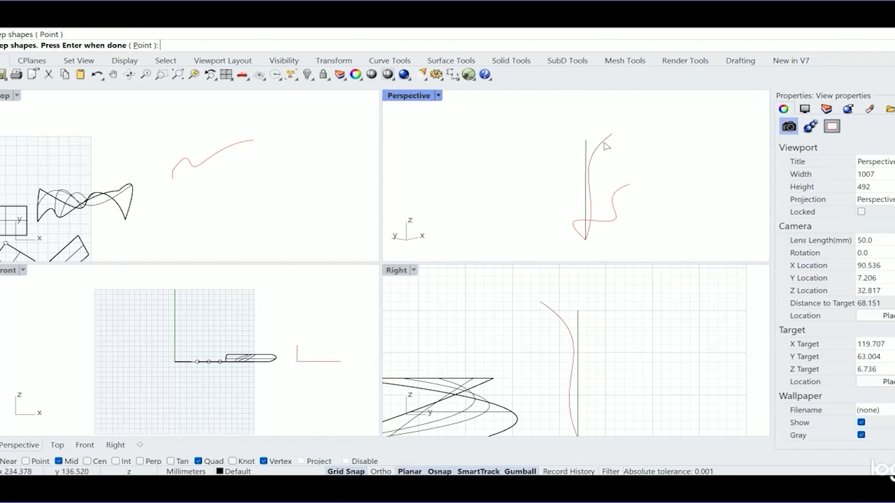
pyautogui.press('Return')
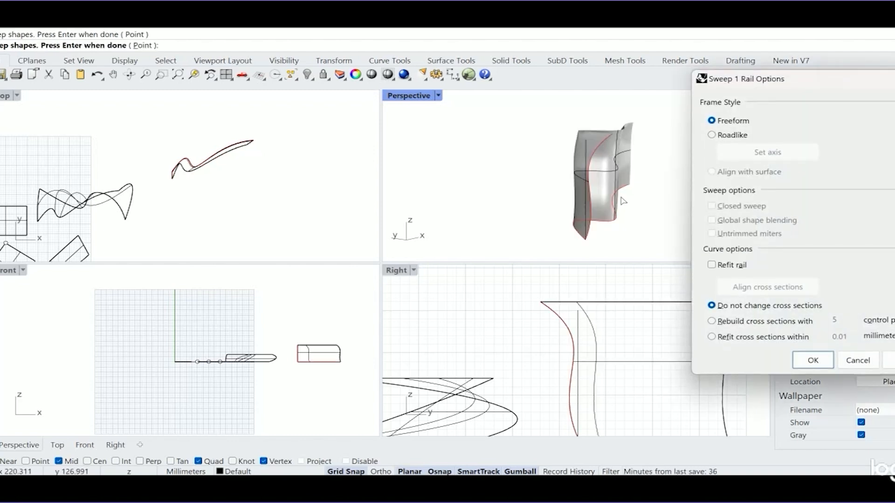
pyautogui.moveTo(606, 150); pyautogui.dragTo(592, 205, button='right')
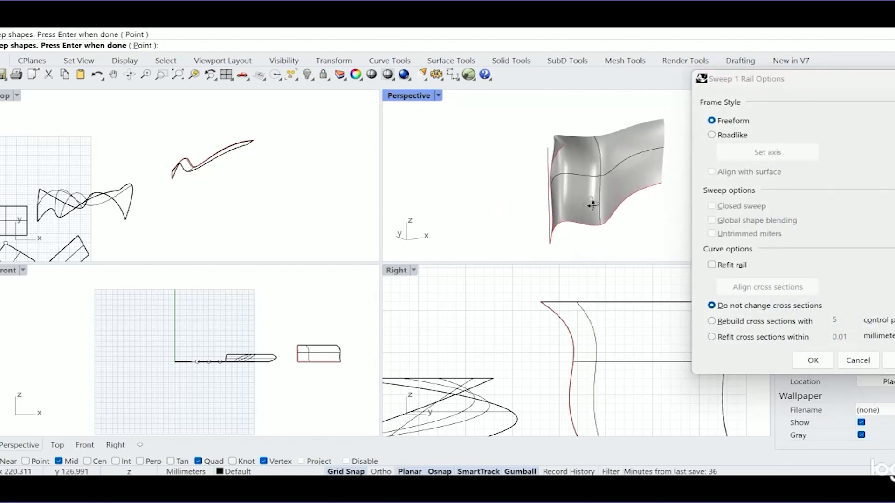
pyautogui.click(813, 360)
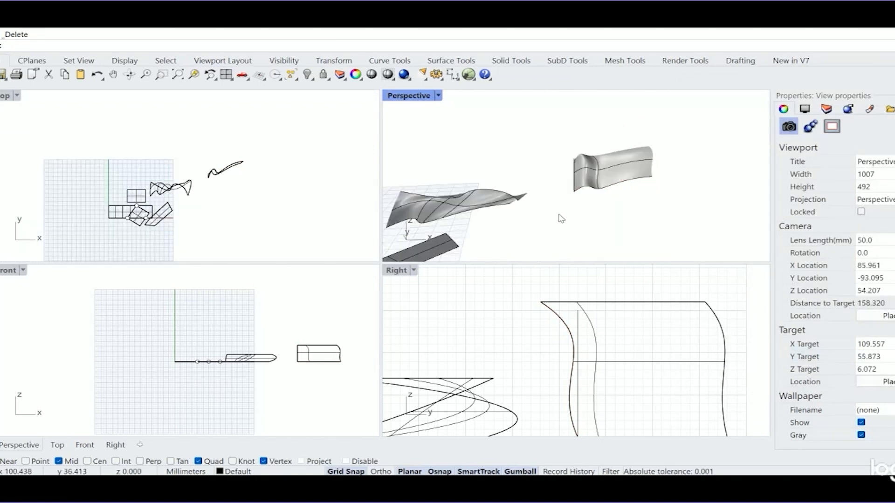
# - Copy the swept surface's rail curve about 62 mm away into the open area beyond it in the Top view
pyautogui.click(76, 27)
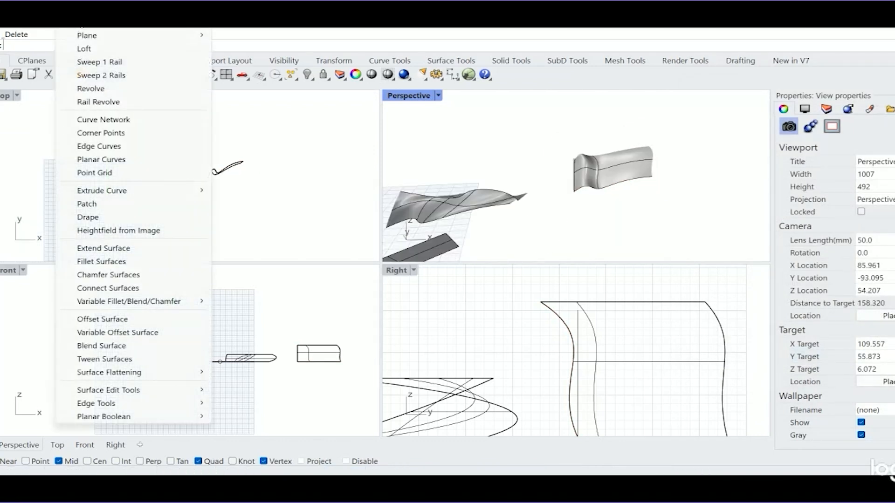
pyautogui.click(97, 76)
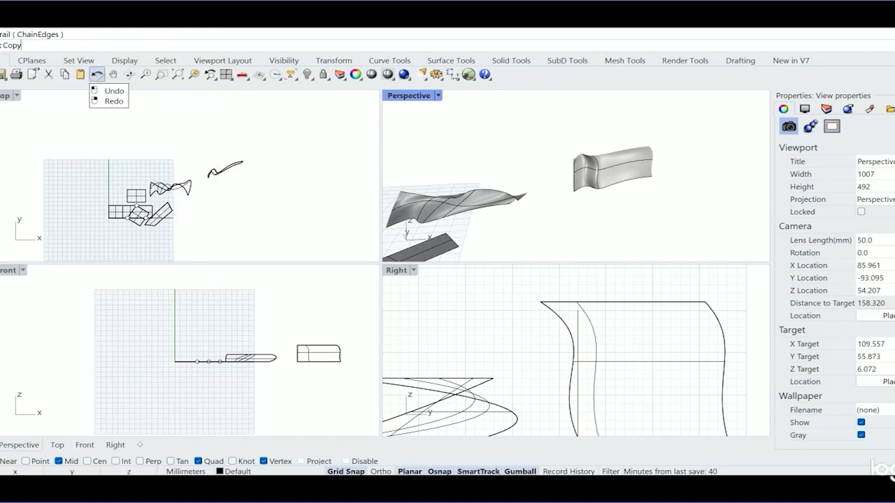
pyautogui.press('Return')
pyautogui.click(607, 193)
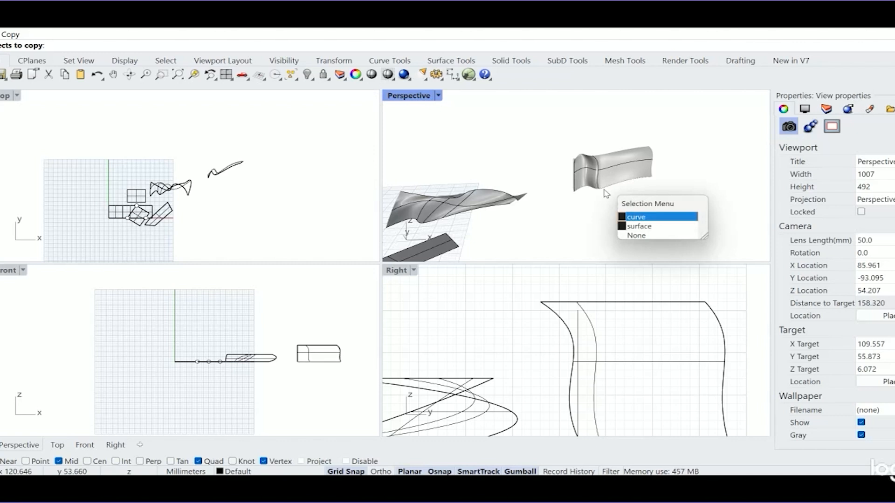
pyautogui.click(636, 218)
pyautogui.press('Return')
pyautogui.click(228, 192)
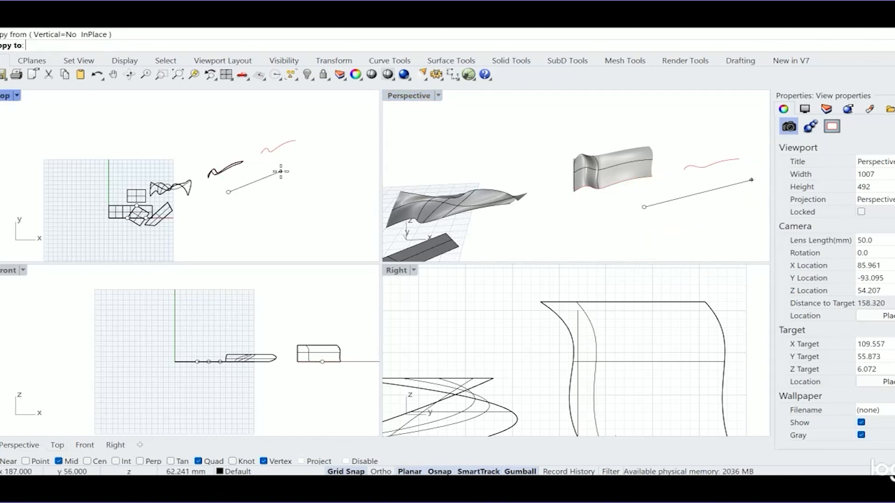
pyautogui.click(280, 171)
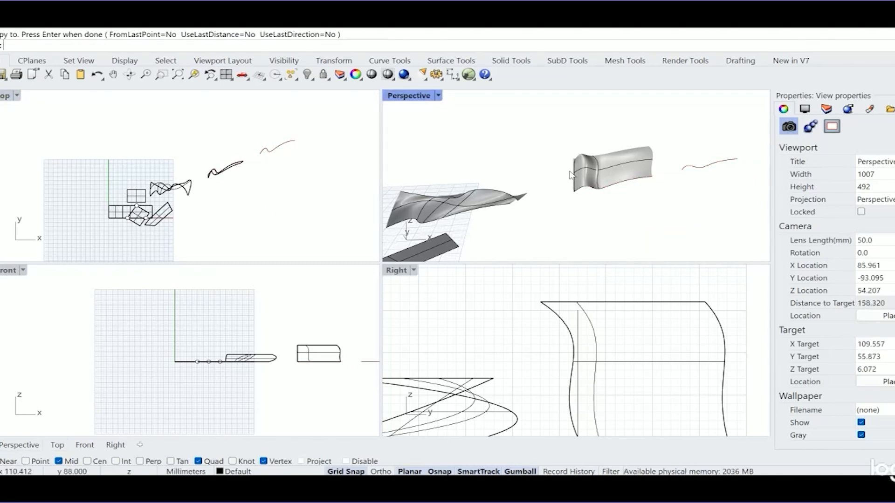
# - Copy the swept surface's S-shaped profile curve from its lower end to the start point of the copied rail curve
pyautogui.scroll(5, 597, 161)
pyautogui.click(601, 172)
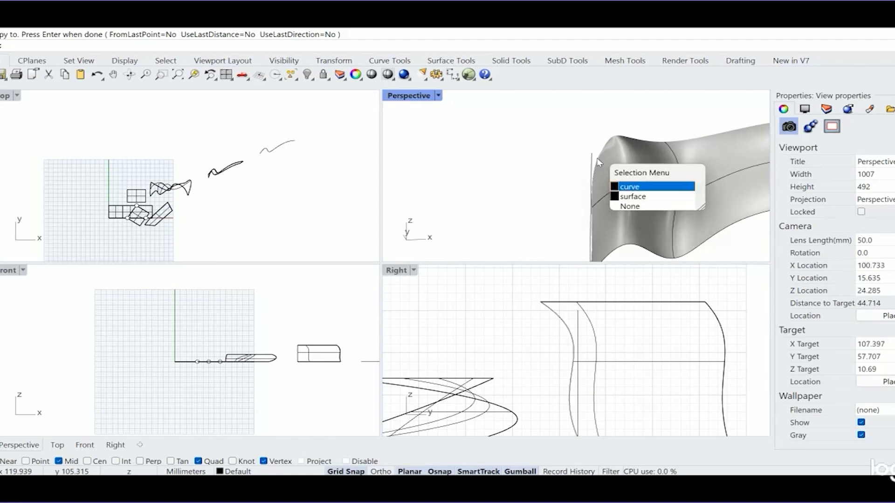
pyautogui.click(624, 187)
pyautogui.scroll(-5, 594, 210)
pyautogui.press('Return')
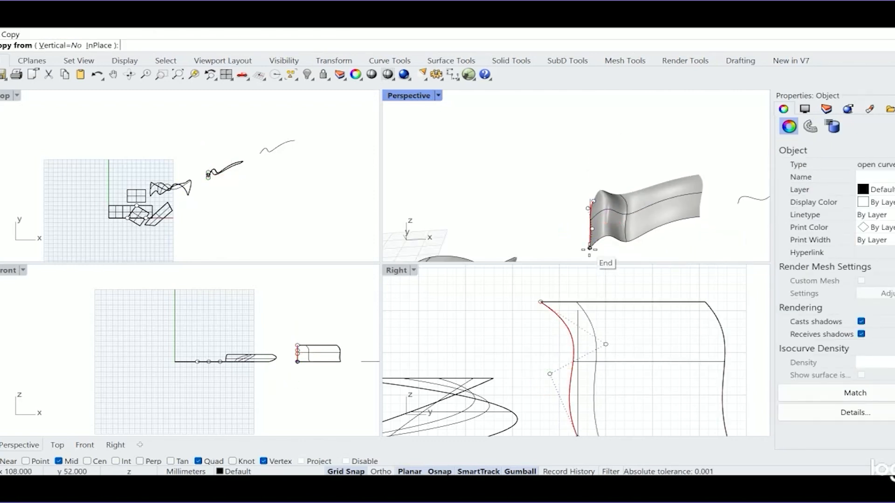
pyautogui.click(590, 247)
pyautogui.click(737, 205)
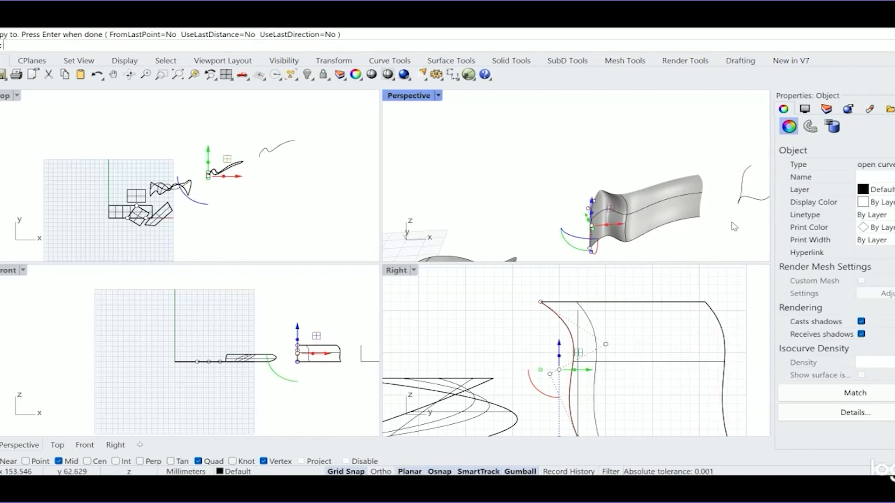
pyautogui.press('Return')
# - Copy the upper wavy edge curve of the earlier freeform surface from its end point to the upper end of the copied profile
pyautogui.scroll(-5, 692, 211)
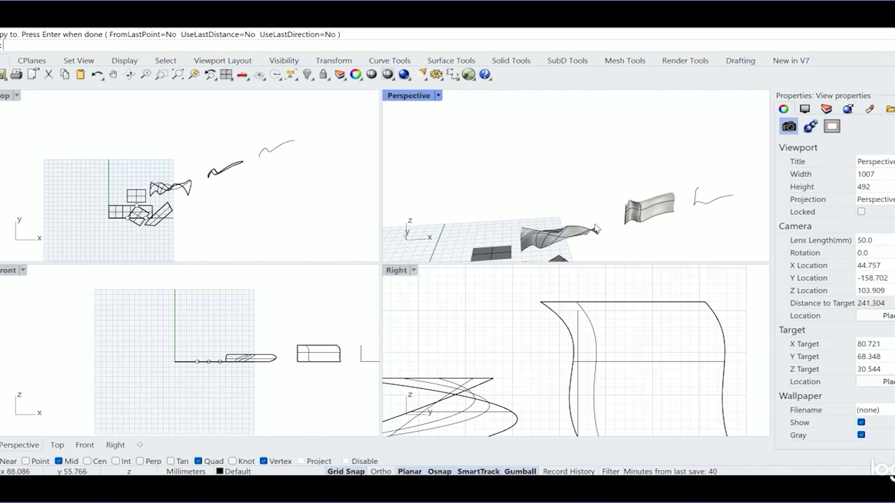
pyautogui.scroll(5, 596, 228)
pyautogui.click(530, 228)
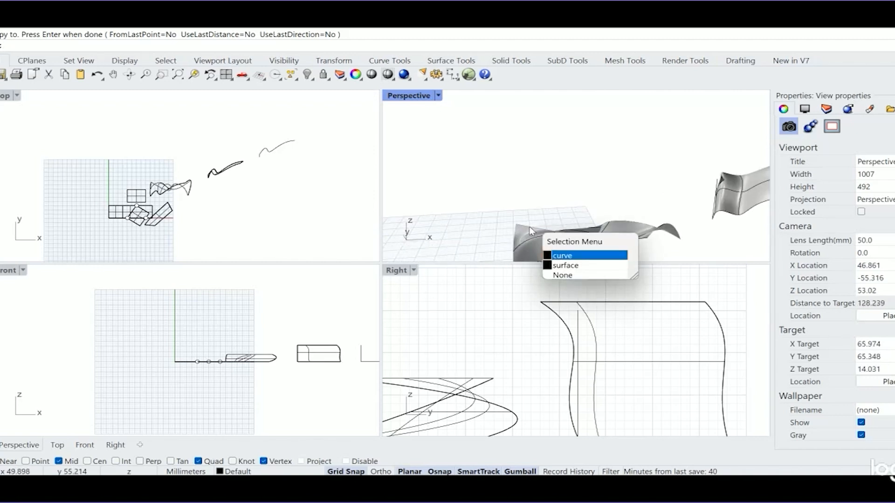
pyautogui.click(570, 256)
pyautogui.press('Return')
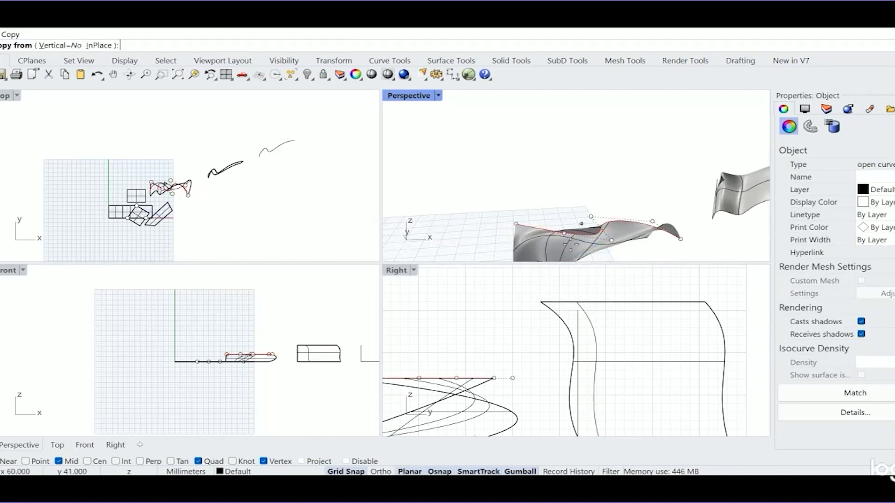
pyautogui.click(516, 224)
pyautogui.scroll(-8, 518, 226)
pyautogui.scroll(5, 615, 207)
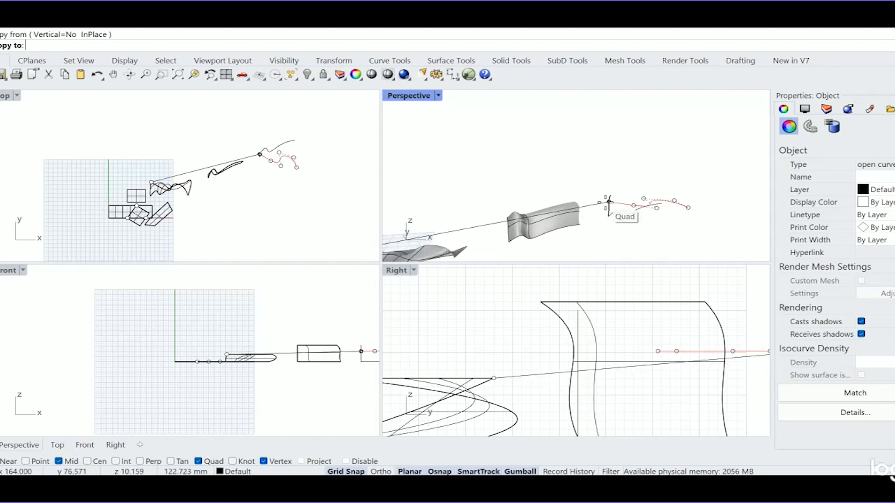
pyautogui.click(608, 194)
pyautogui.press('Return')
# - Sweep the S-shaped profile along the lower and upper wavy curves with Sweep 2 Rails, using Do not change cross sections
pyautogui.moveTo(696, 219); pyautogui.dragTo(717, 218, button='right')
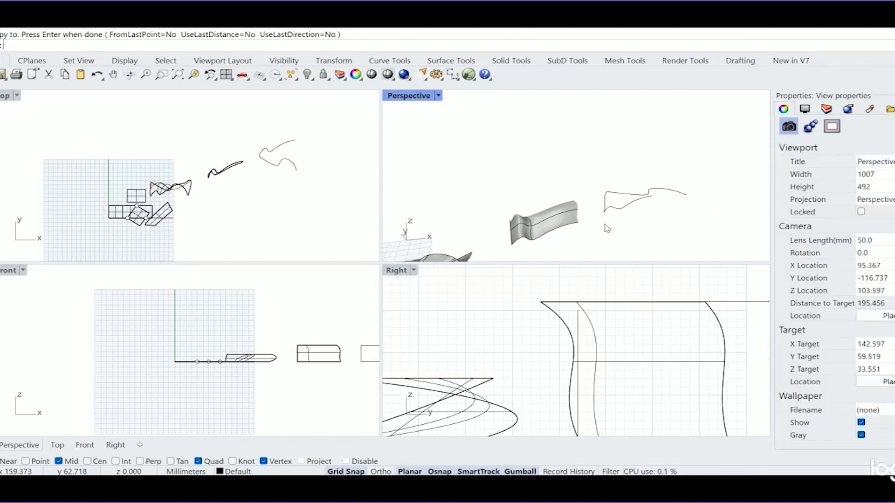
pyautogui.scroll(10, 652, 171)
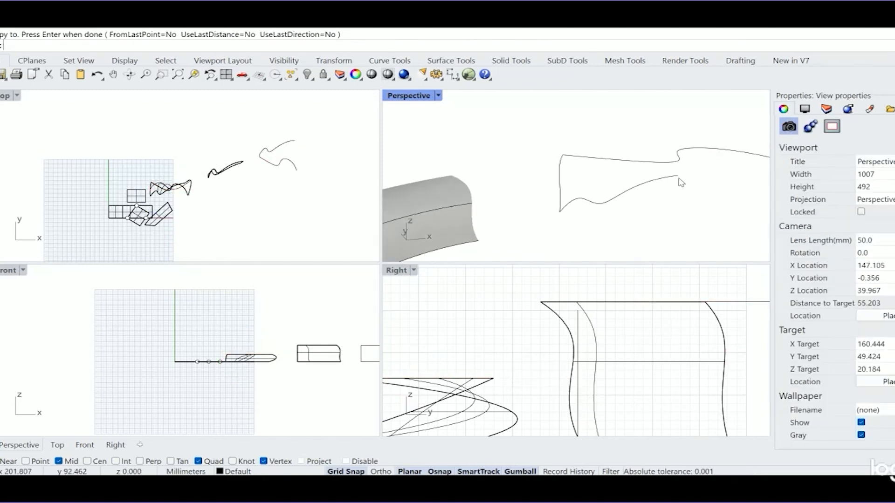
pyautogui.doubleClick(397, 98)
pyautogui.scroll(-6, 414, 250)
pyautogui.keyDown('shift'); pyautogui.moveTo(503, 262); pyautogui.dragTo(272, 247, button='right'); pyautogui.keyUp('shift')
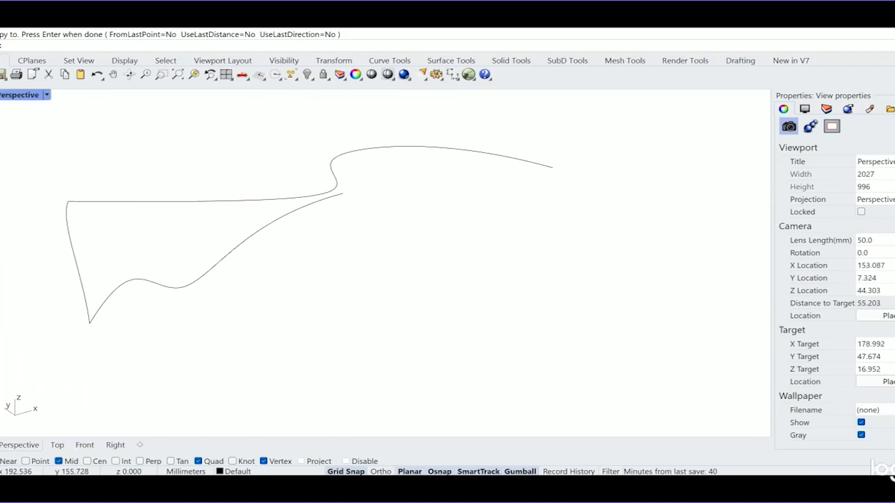
pyautogui.click(69, 27)
pyautogui.click(101, 76)
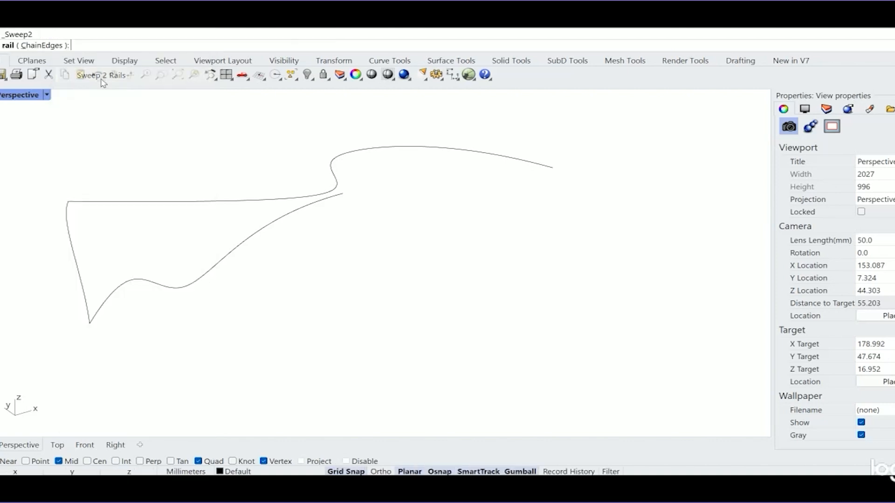
pyautogui.click(167, 289)
pyautogui.click(172, 202)
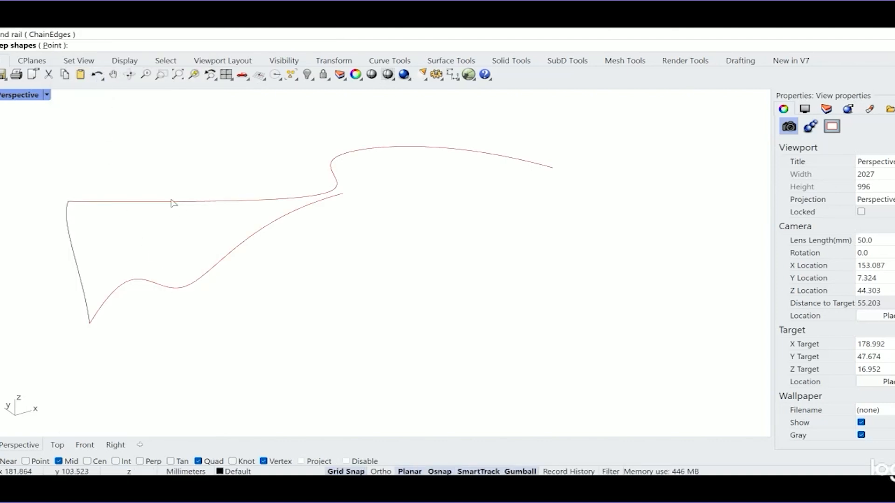
pyautogui.click(73, 265)
pyautogui.press('Return')
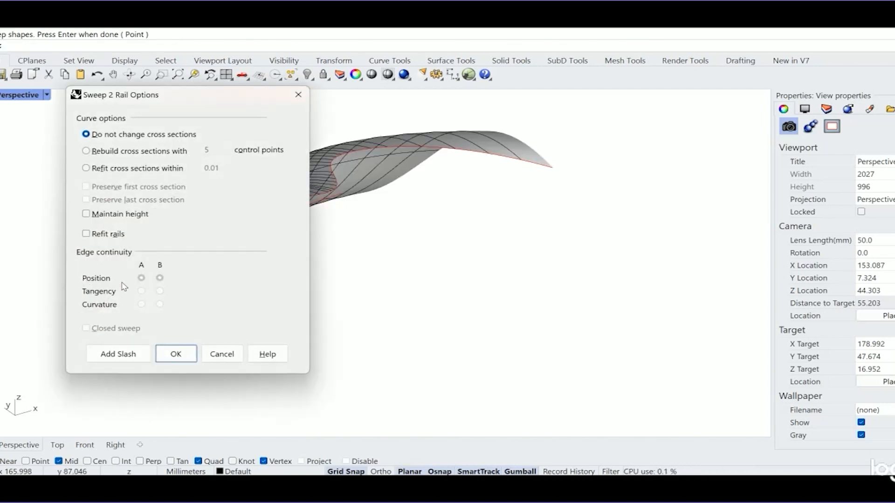
pyautogui.moveTo(443, 264); pyautogui.dragTo(409, 201, button='right')
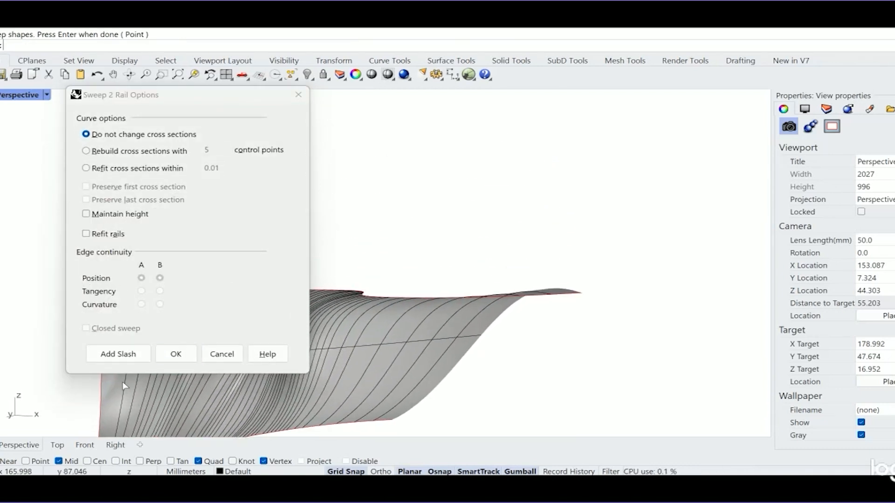
pyautogui.click(176, 354)
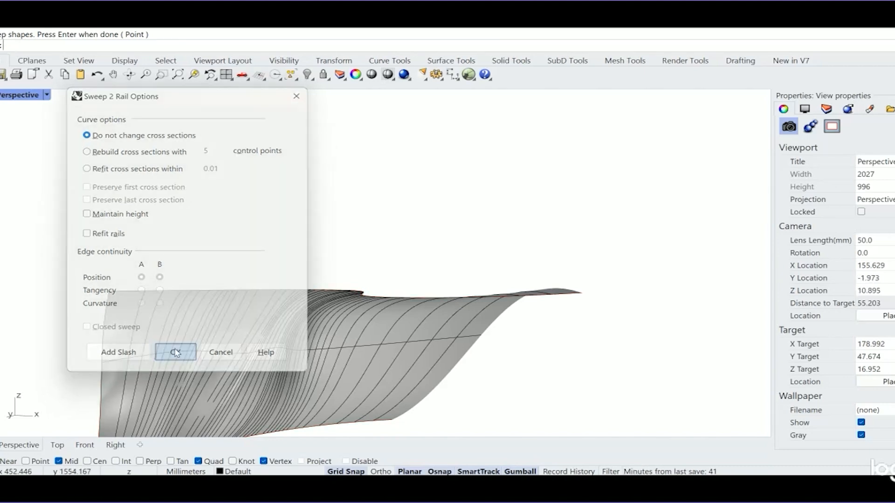
pyautogui.moveTo(314, 293); pyautogui.dragTo(135, 282, button='right')
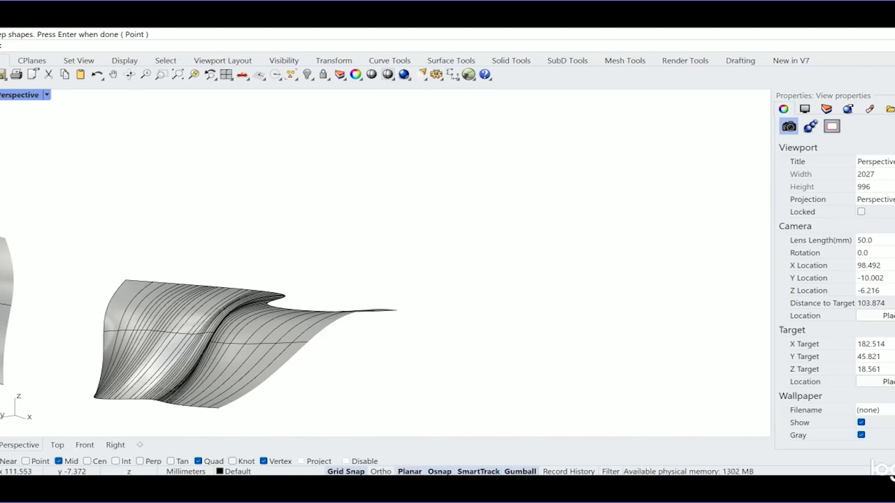
# - Draw a vertical polyline segment about 22 mm tall in the empty area beyond the surfaces in the Right view
pyautogui.click(80, 27)
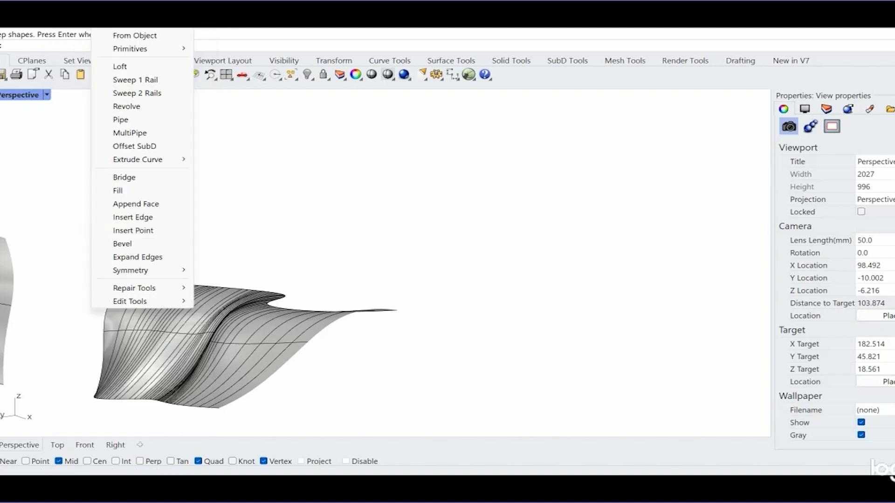
pyautogui.click(36, 99)
pyautogui.doubleClick(23, 97)
pyautogui.moveTo(305, 156); pyautogui.dragTo(218, 195, button='right')
pyautogui.moveTo(604, 176); pyautogui.dragTo(606, 200, button='right')
pyautogui.scroll(-15, 630, 338)
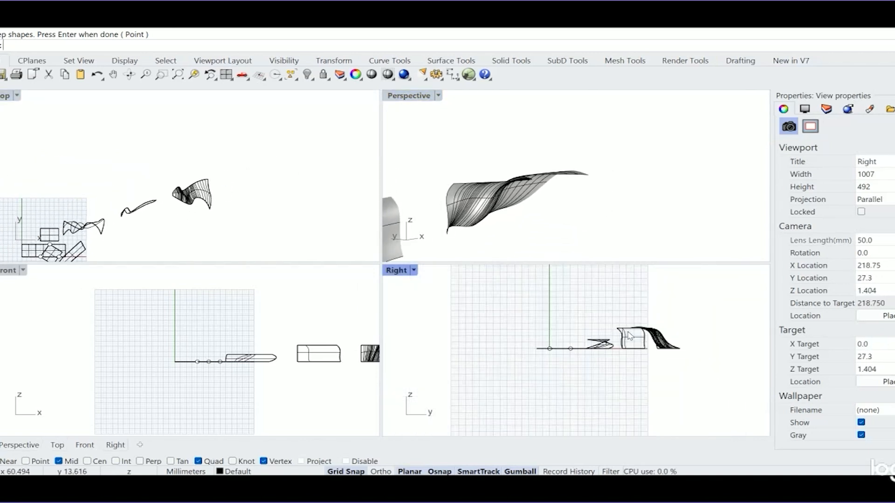
pyautogui.moveTo(703, 343); pyautogui.dragTo(543, 354, button='right')
pyautogui.click(0, 112)
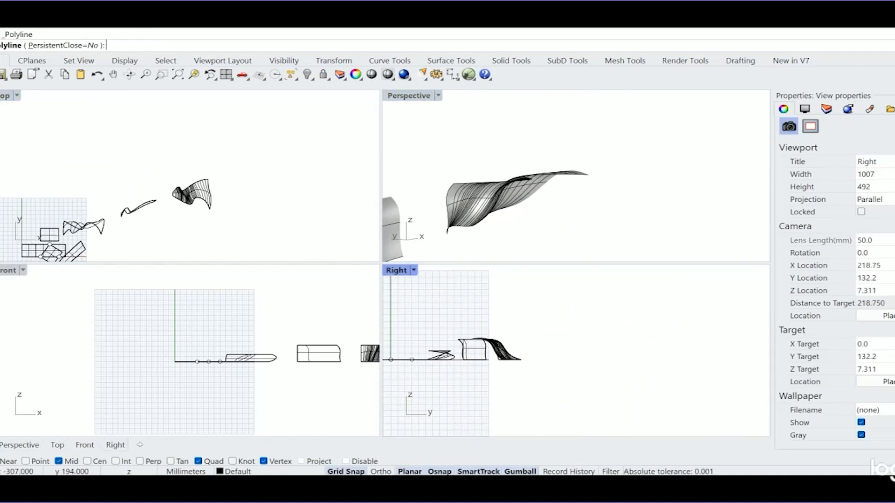
pyautogui.click(562, 358)
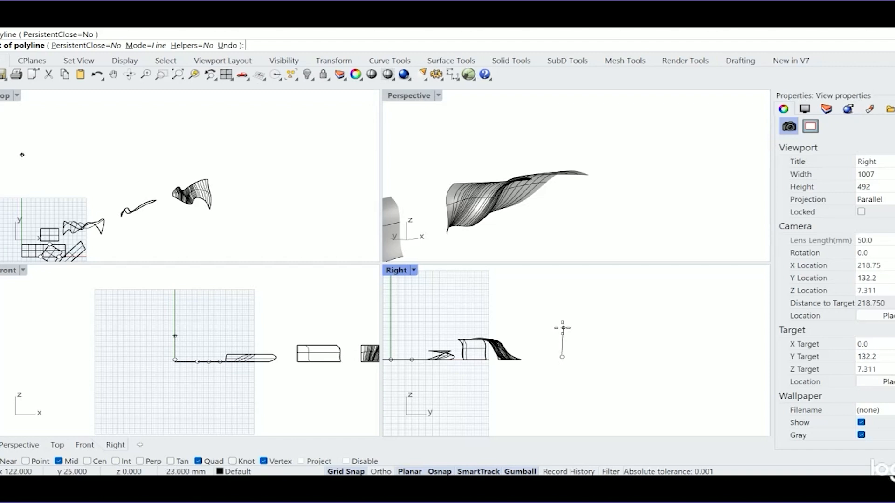
pyautogui.click(562, 329)
pyautogui.scroll(3, 569, 343)
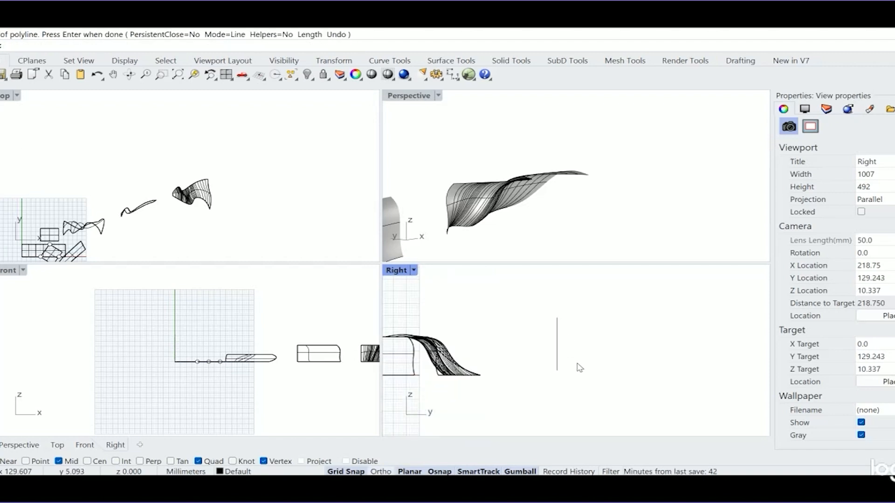
pyautogui.scroll(2, 581, 344)
pyautogui.click(556, 316)
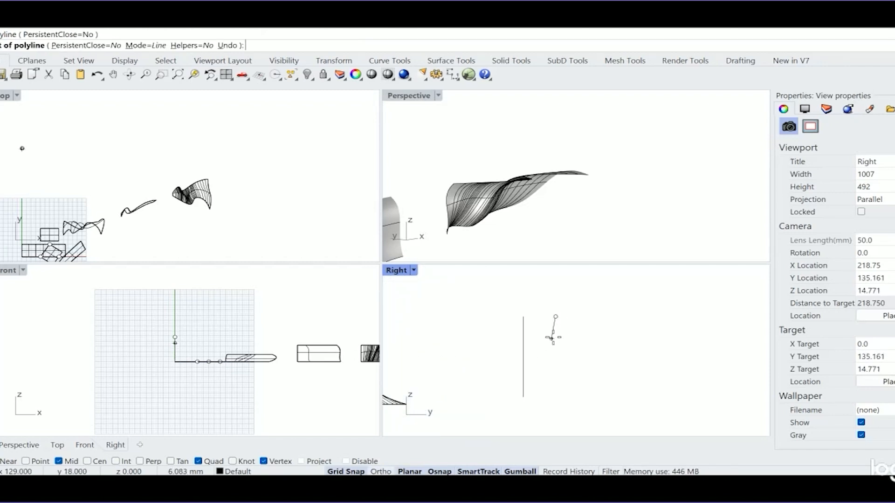
pyautogui.click(547, 343)
pyautogui.hotkey('ctrl', 'z')
pyautogui.press('Escape')
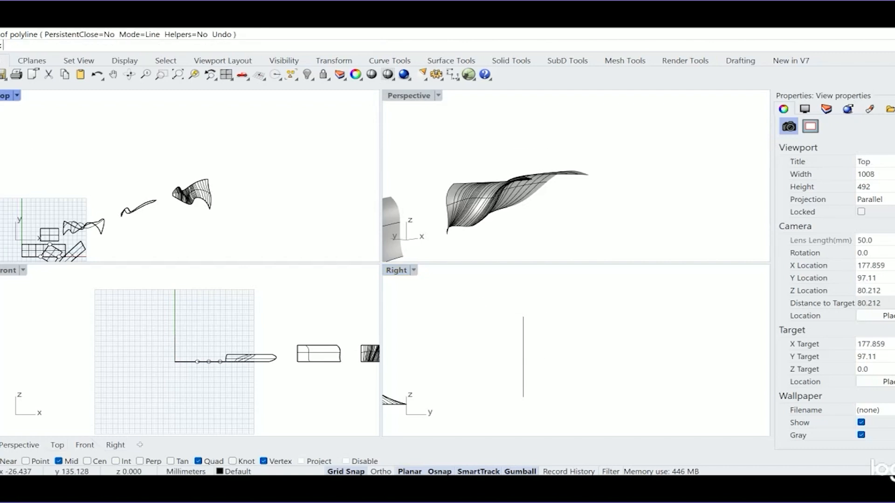
# - Draw a degree-3 wavy control point curve about 25 mm tall beside the vertical line in the Right view, switching Grid Snap off for its last point
pyautogui.click(0, 101)
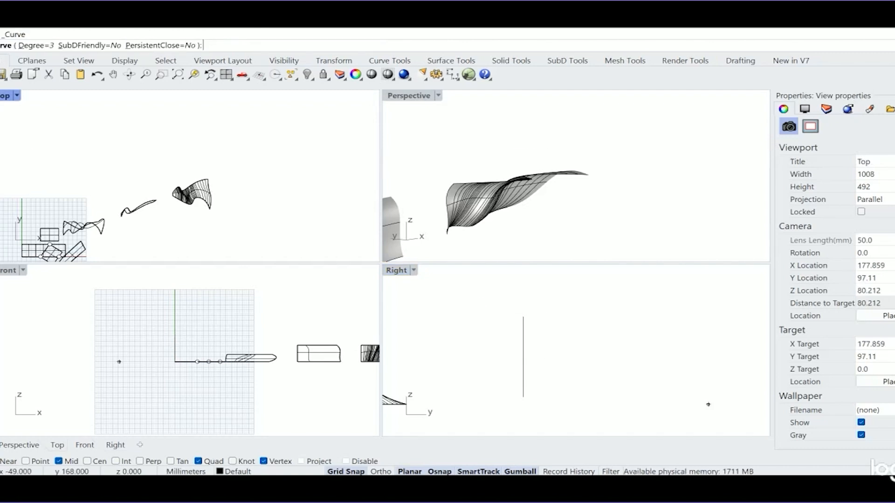
pyautogui.click(547, 316)
pyautogui.click(556, 327)
pyautogui.click(548, 343)
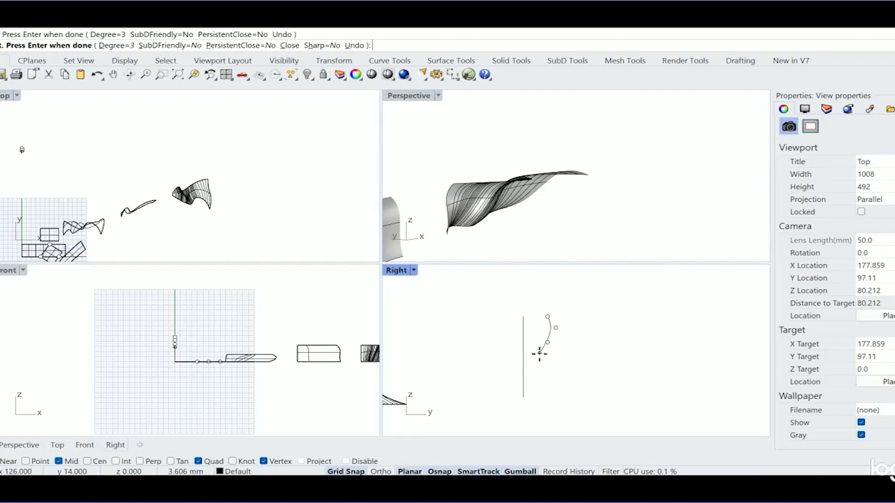
pyautogui.click(539, 353)
pyautogui.click(535, 375)
pyautogui.click(556, 382)
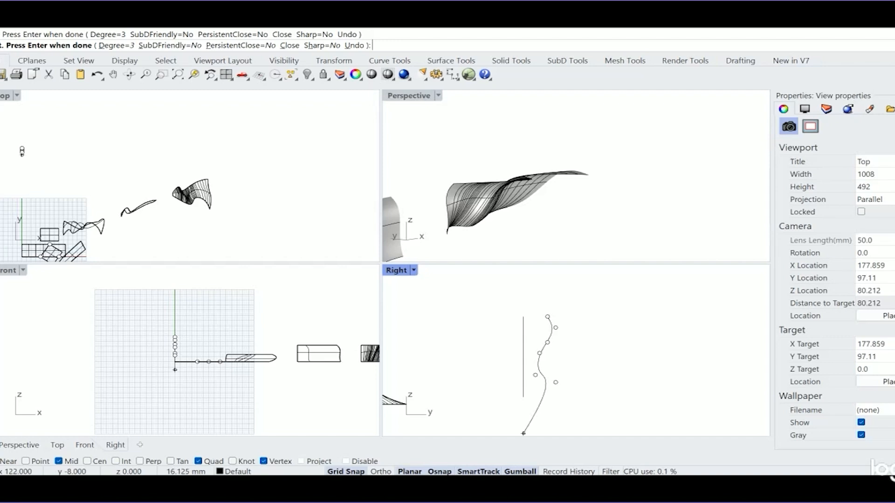
pyautogui.click(354, 472)
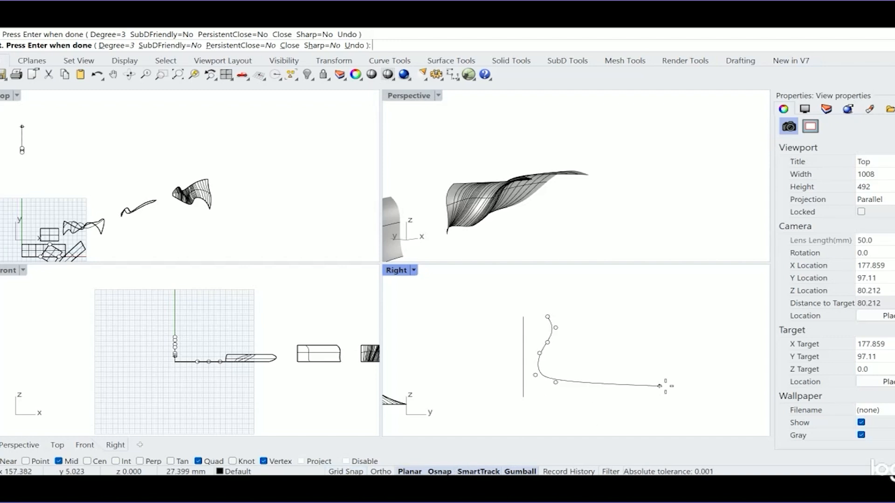
pyautogui.click(562, 407)
pyautogui.press('Return')
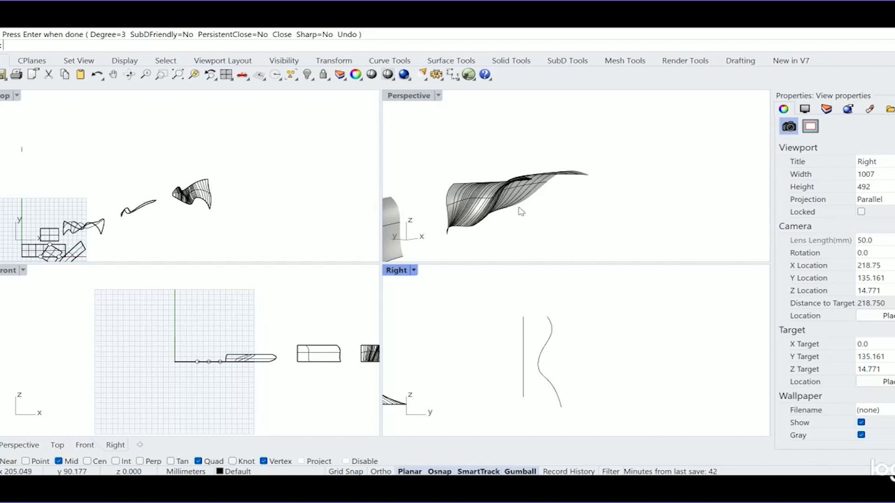
# - Revolve the wavy curve a full circle around the vertical line, setting the axis from the line's lower end to its upper end
pyautogui.click(75, 26)
pyautogui.click(93, 89)
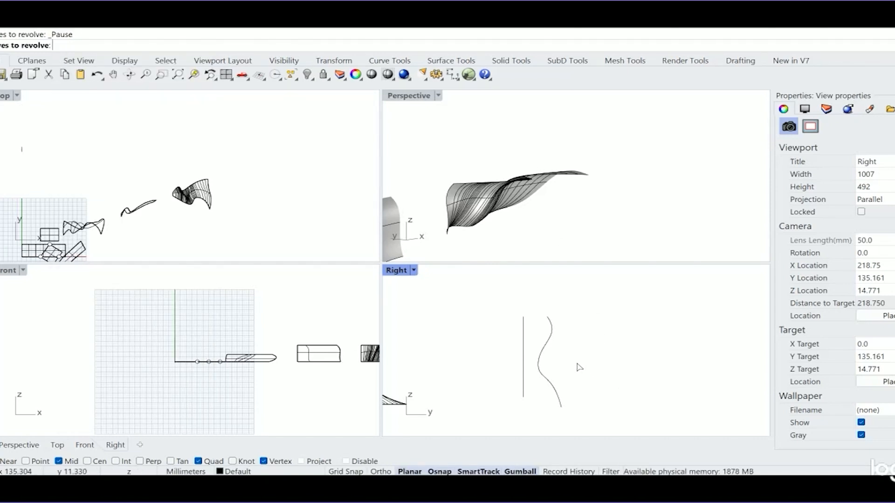
pyautogui.click(548, 343)
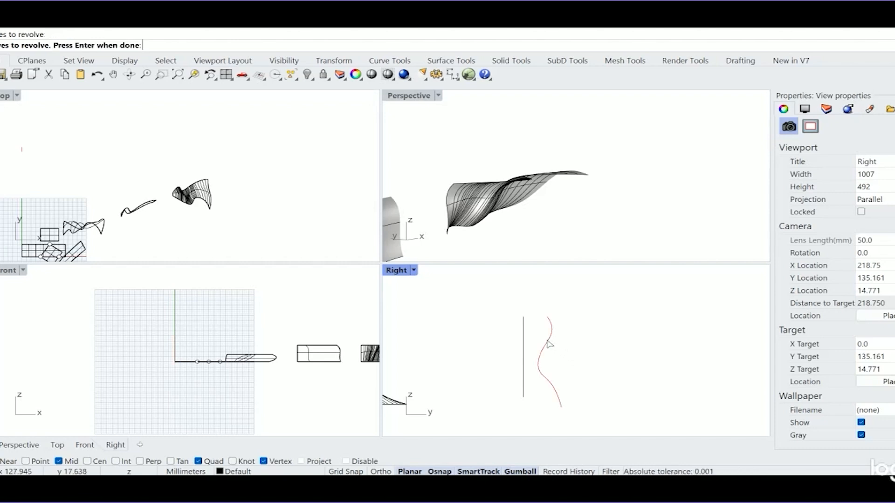
pyautogui.press('Return')
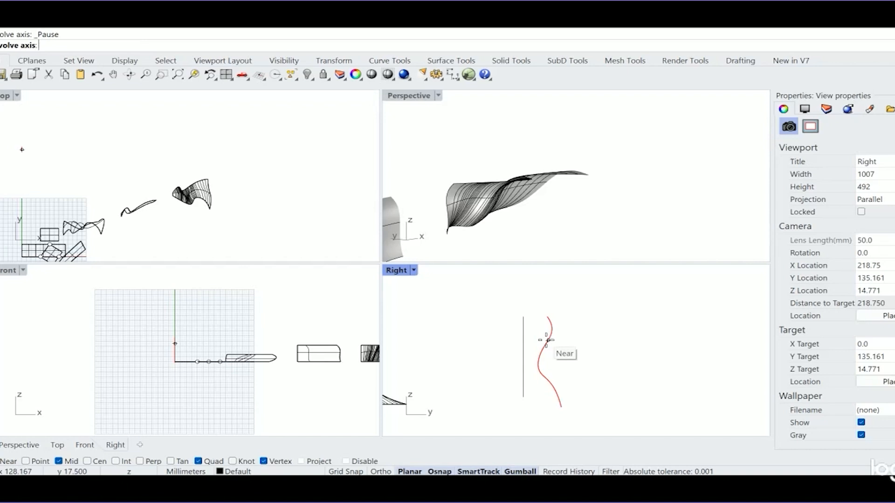
pyautogui.click(524, 400)
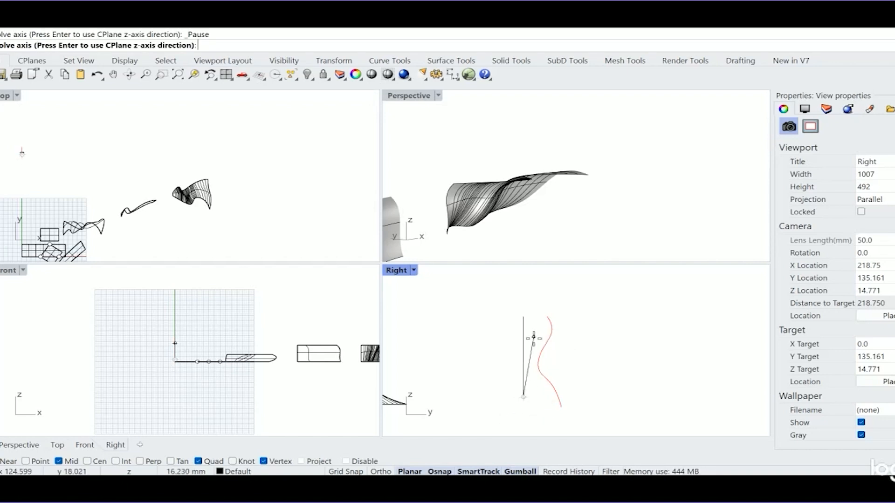
pyautogui.click(522, 316)
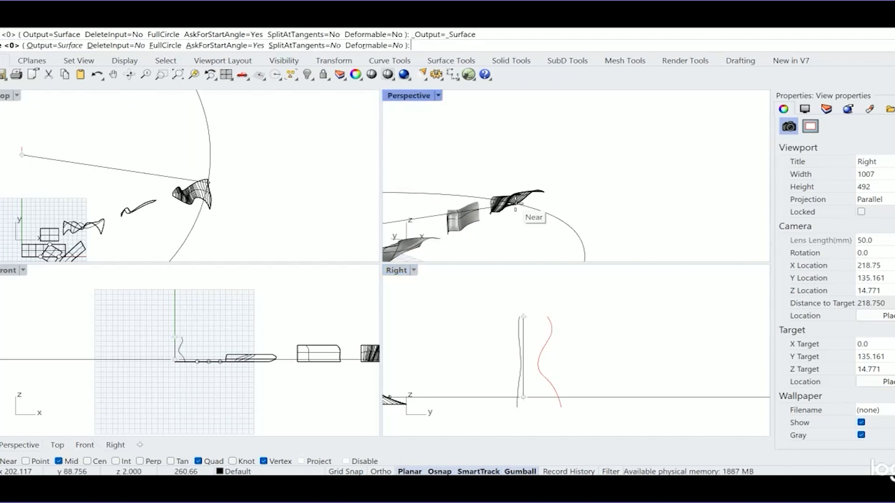
pyautogui.scroll(-8, 516, 204)
pyautogui.scroll(8, 487, 204)
pyautogui.scroll(8, 446, 209)
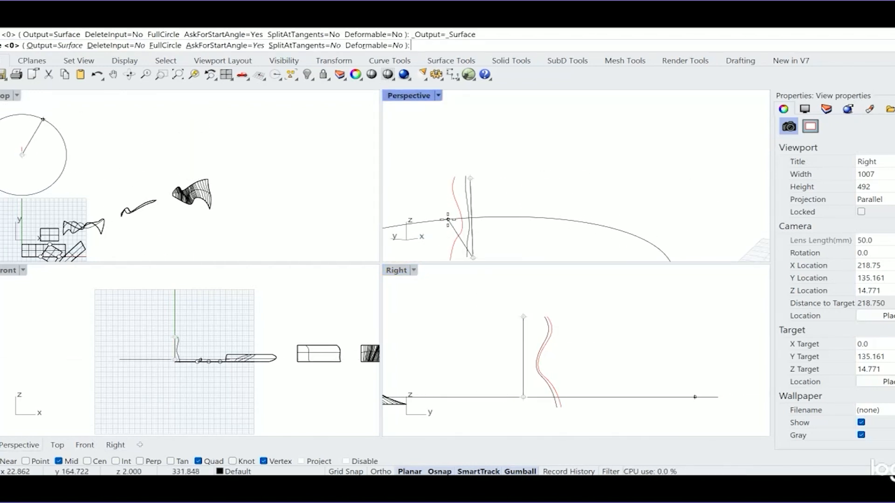
pyautogui.scroll(3, 447, 219)
pyautogui.scroll(-10, 499, 240)
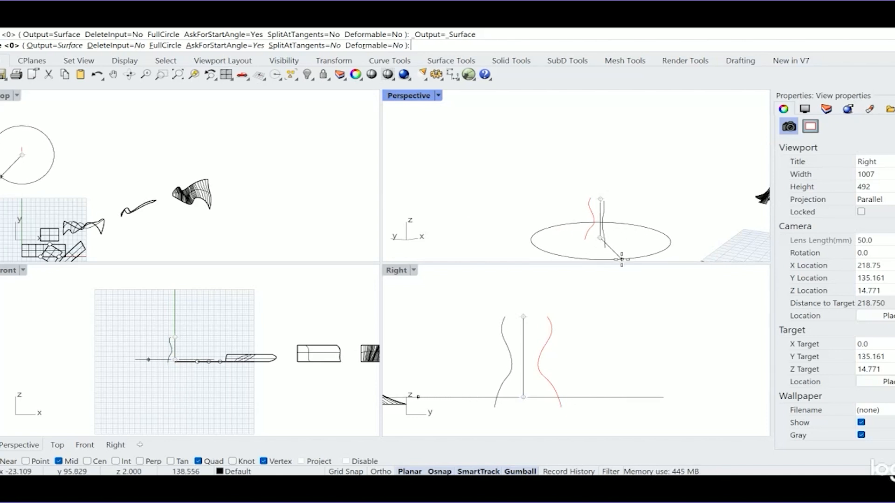
pyautogui.click(168, 49)
pyautogui.scroll(3, 620, 217)
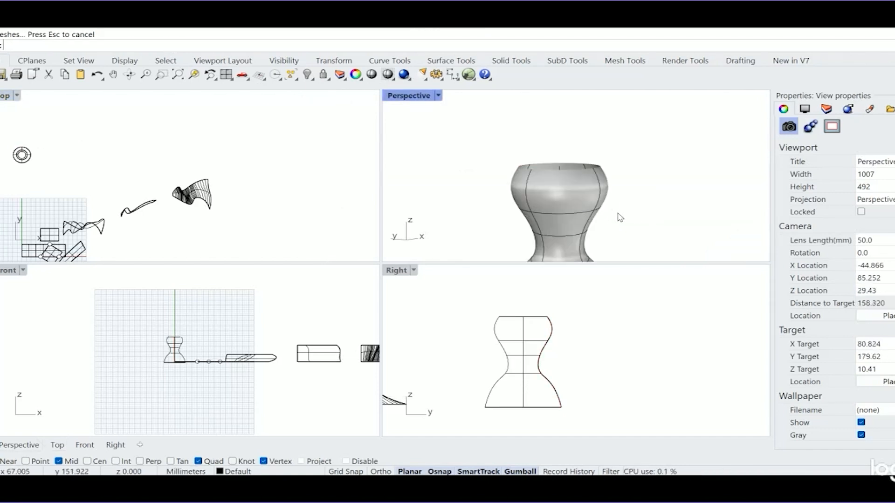
pyautogui.moveTo(601, 213); pyautogui.dragTo(538, 165, button='right')
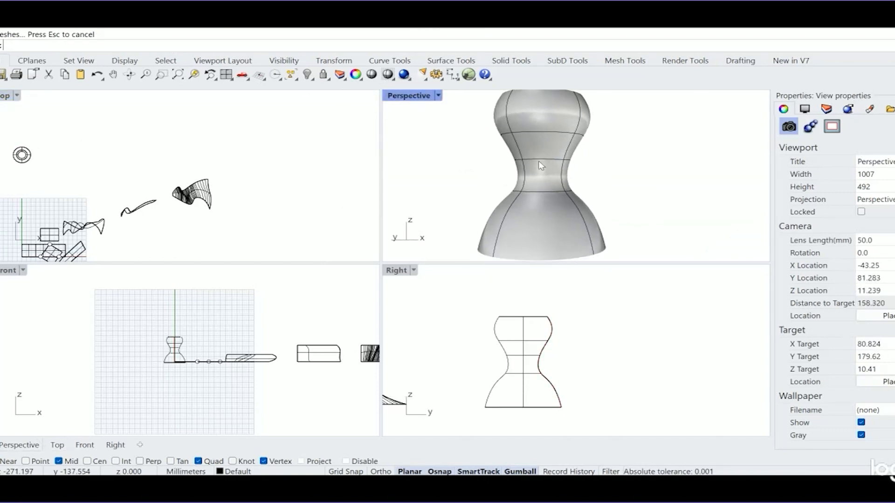
pyautogui.scroll(-2, 538, 161)
pyautogui.scroll(-1, 561, 166)
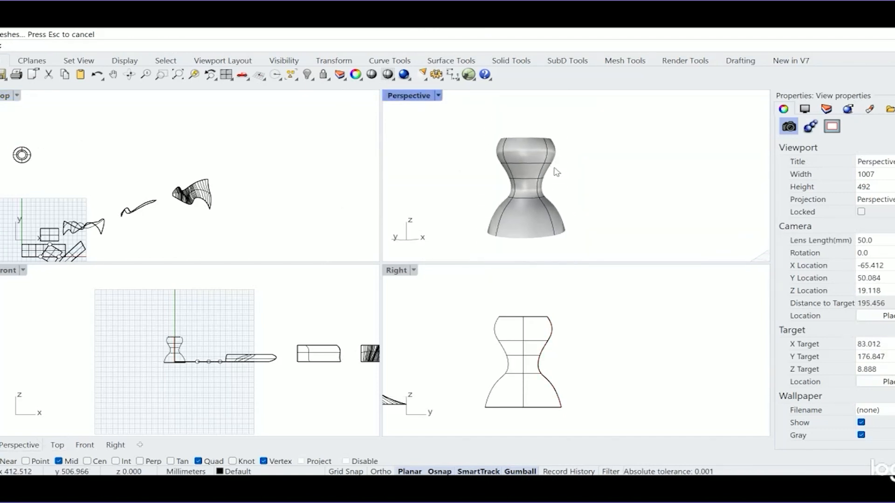